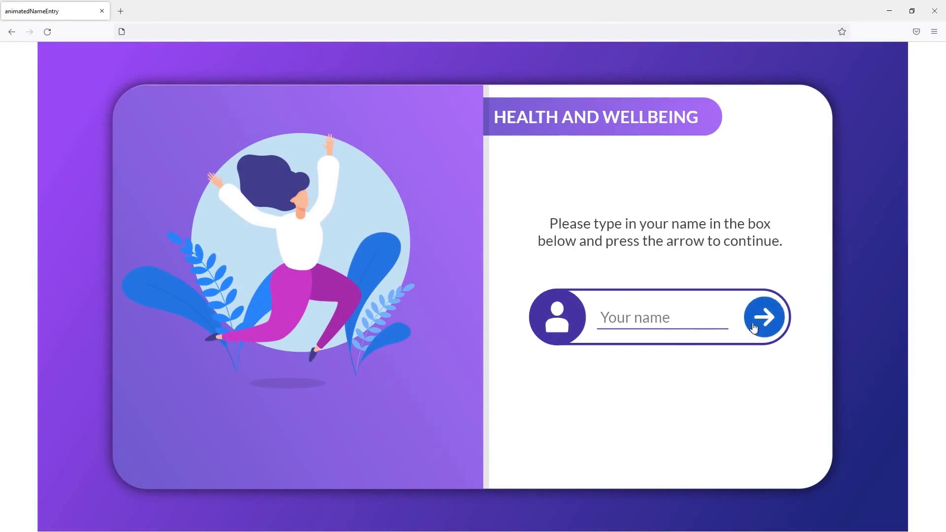
Test the published name entry form by submitting it blank, entering a first name and submitting it again.
{"action": "left_click", "coordinate": [758, 324]}
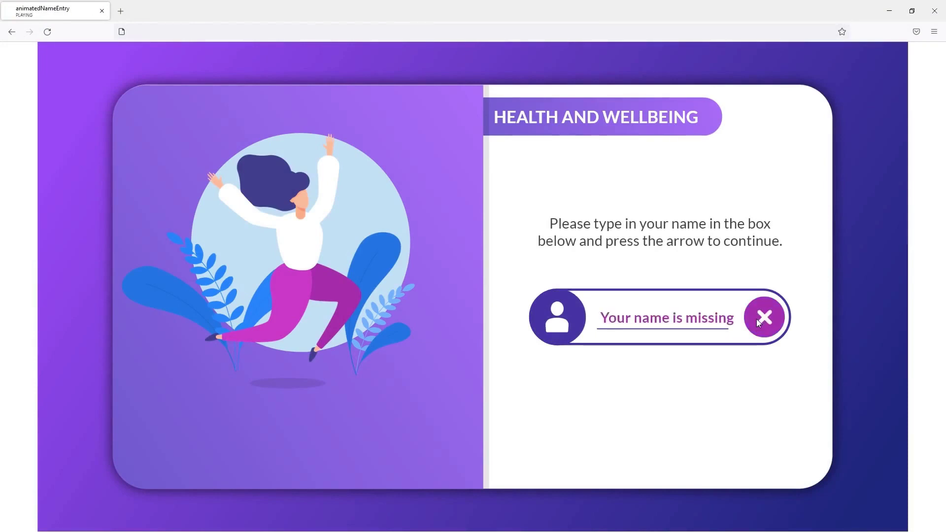
{"action": "left_click", "coordinate": [634, 320]}
{"action": "type", "text": "Joanna"}
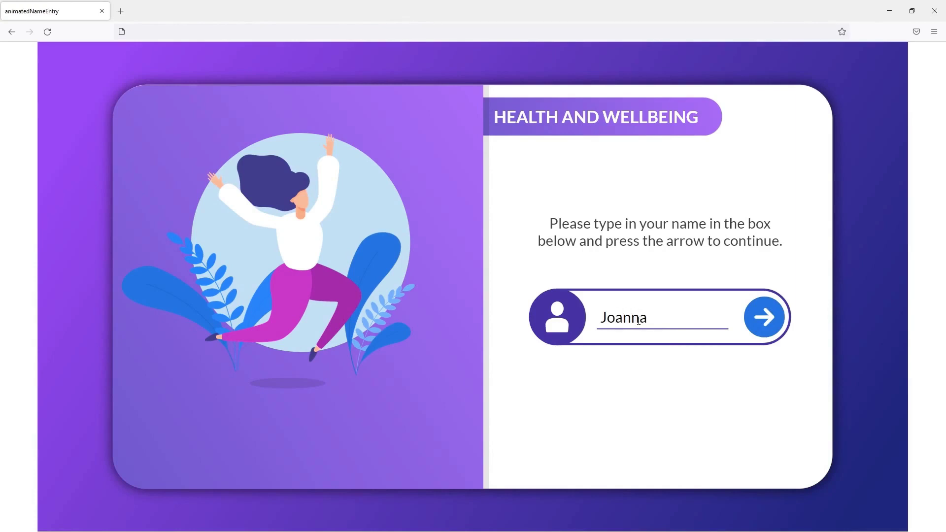
{"action": "left_click", "coordinate": [764, 317]}
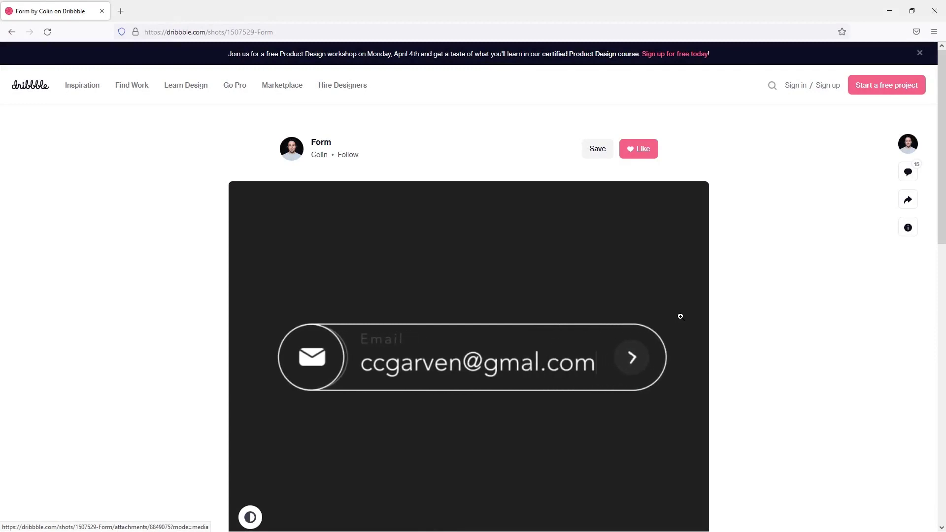
View the Dribbble form design and repeat the published form test with a blank entry and a first name.
{"action": "scroll", "coordinate": [680, 317], "scroll_direction": "down", "scroll_amount": 1}
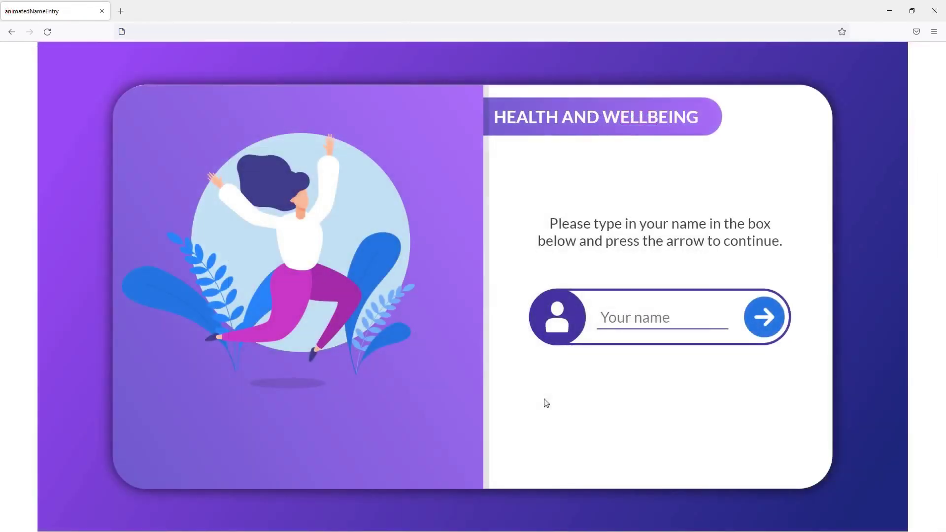
{"action": "left_click", "coordinate": [758, 323]}
{"action": "left_click", "coordinate": [634, 321]}
{"action": "type", "text": "Joanna"}
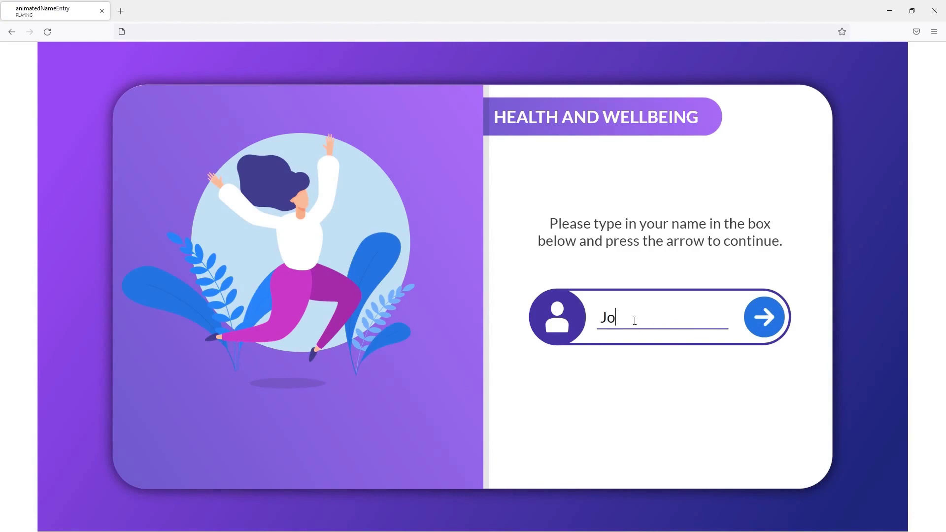
{"action": "left_click", "coordinate": [759, 328]}
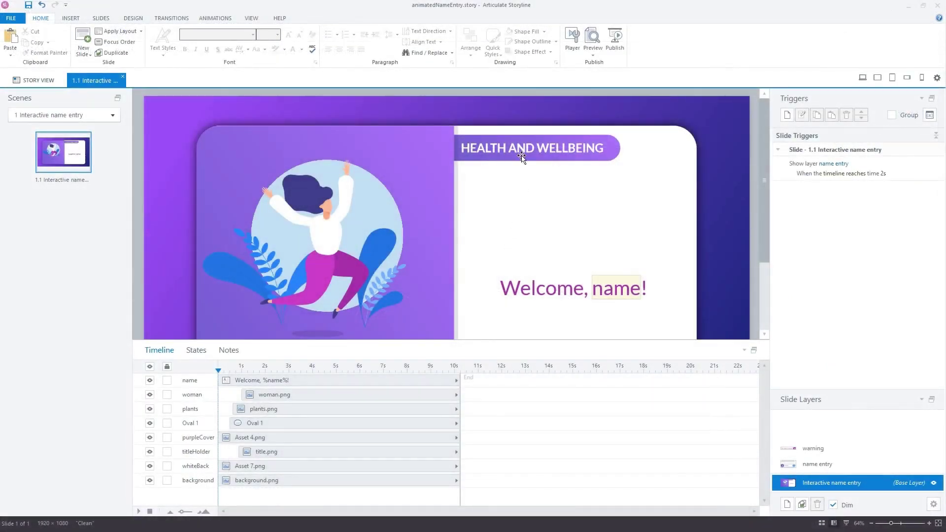
Examine the title banner and the Welcome text on the base layer, including the Welcome text's initial state.
{"action": "left_click", "coordinate": [521, 157]}
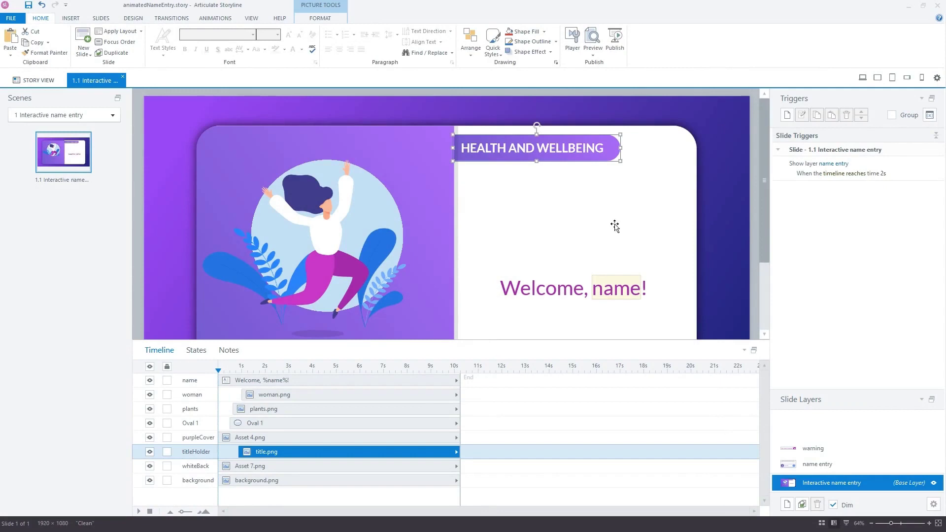
{"action": "scroll", "coordinate": [614, 225], "scroll_direction": "down", "scroll_amount": 3}
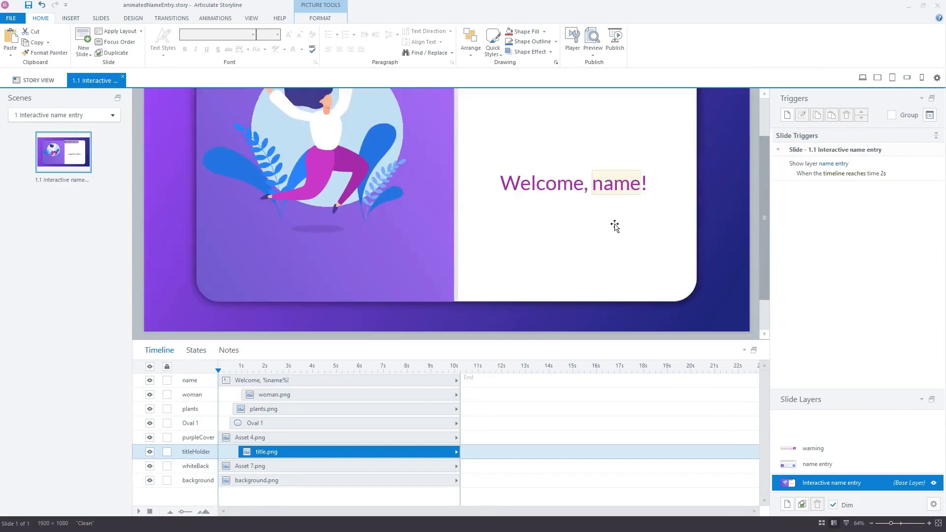
{"action": "left_click", "coordinate": [585, 199]}
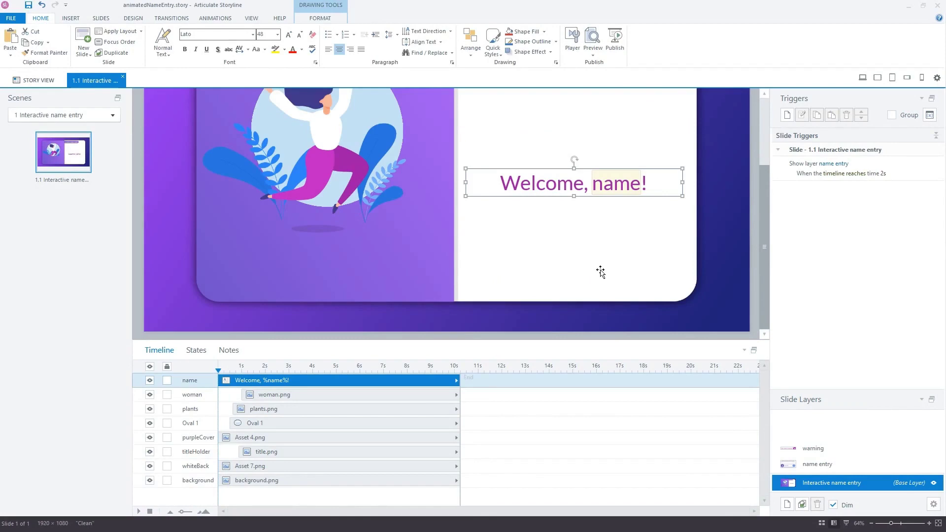
{"action": "left_click", "coordinate": [196, 351]}
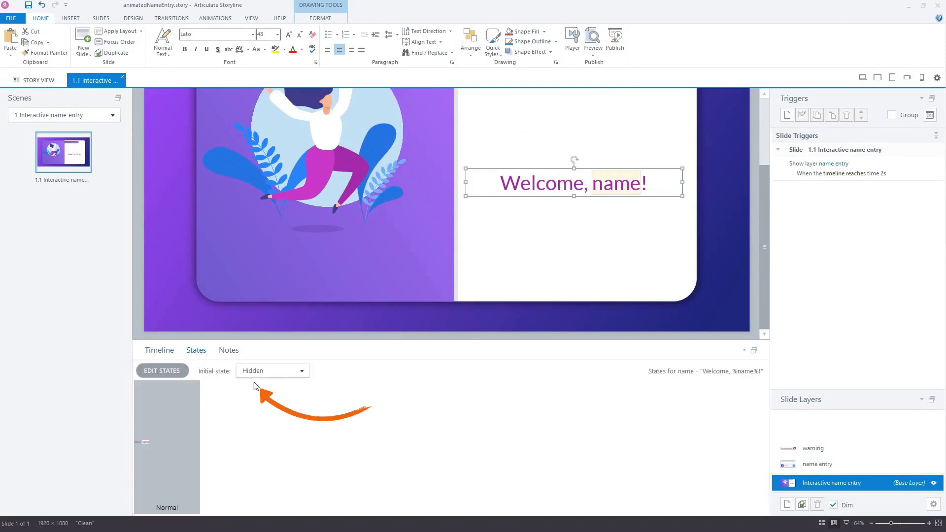
{"action": "left_click", "coordinate": [159, 351]}
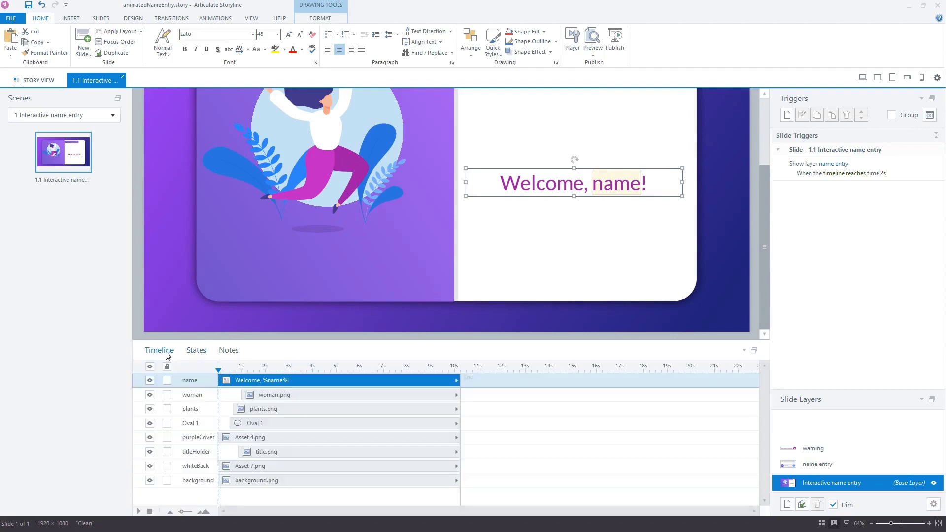
Hide the Welcome text in the base layer's timeline and open the name entry layer.
{"action": "left_click", "coordinate": [149, 380]}
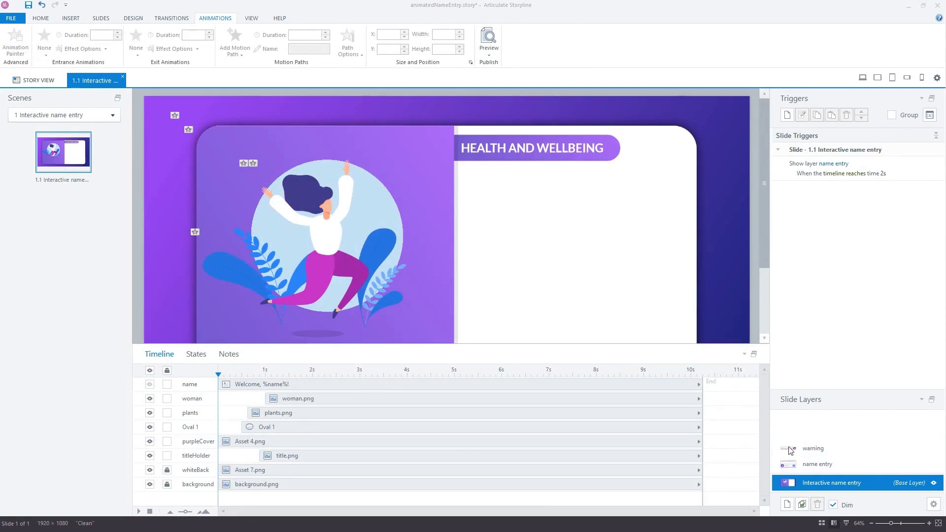
{"action": "left_click", "coordinate": [844, 463]}
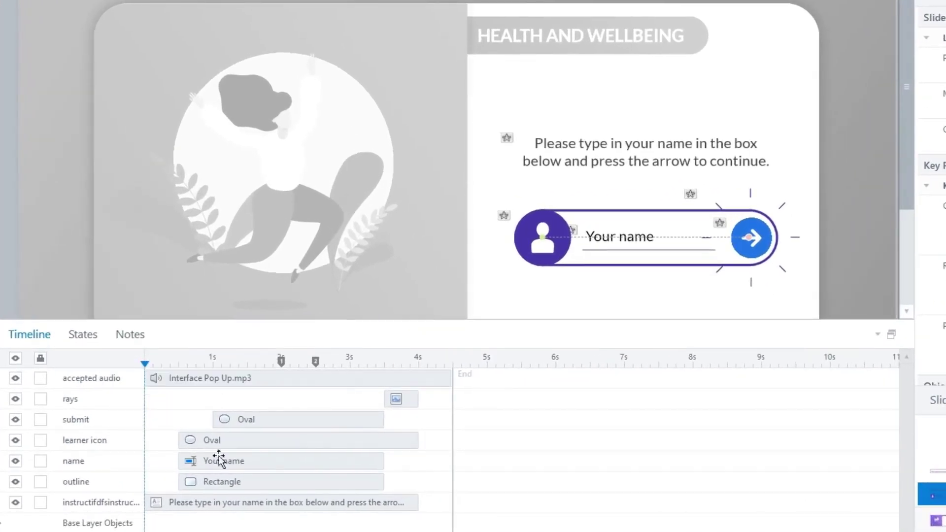
Examine the name entry layer's instruction text, outline, name field and submit button, including the submit button's states.
{"action": "left_click", "coordinate": [226, 503]}
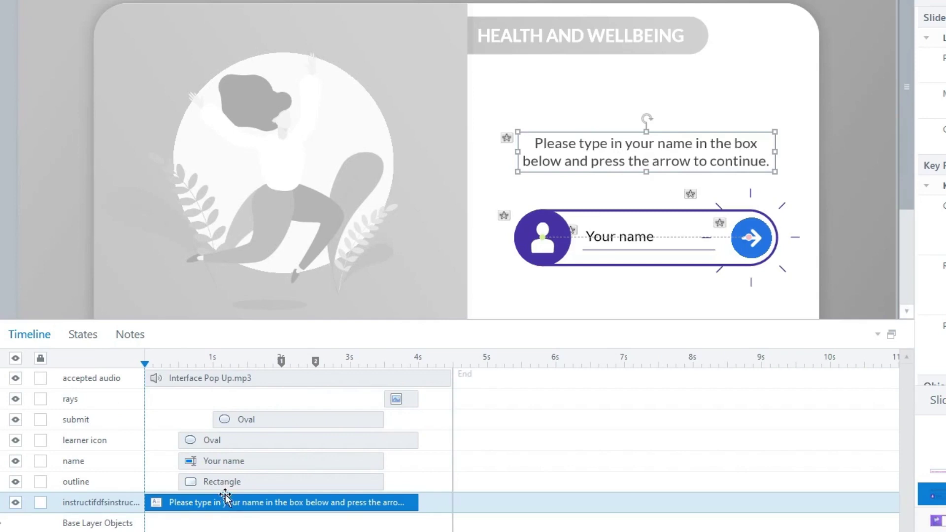
{"action": "left_click", "coordinate": [226, 482]}
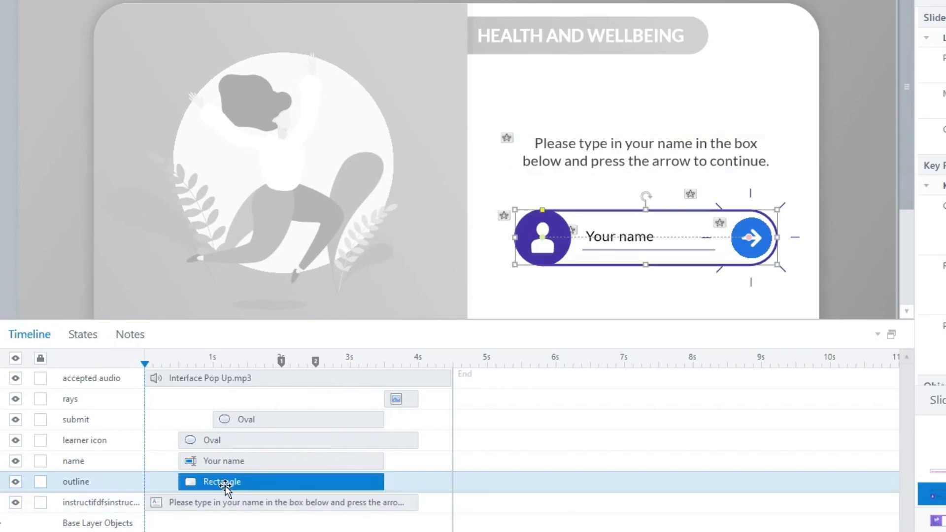
{"action": "left_click", "coordinate": [225, 466]}
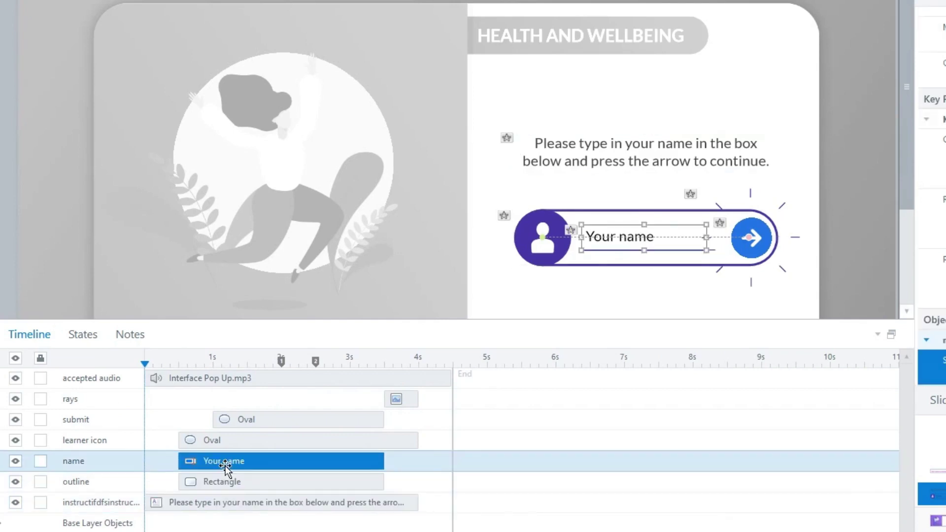
{"action": "left_click", "coordinate": [247, 420]}
{"action": "left_click", "coordinate": [90, 340]}
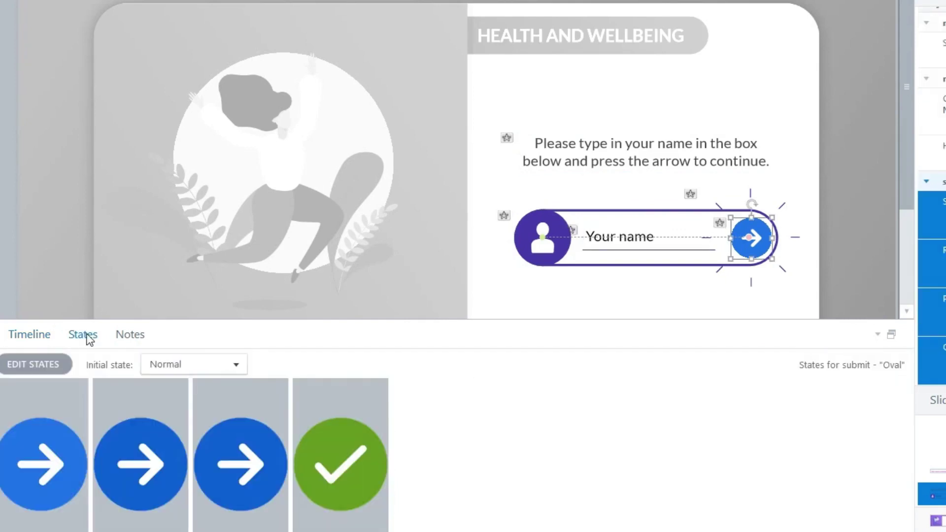
{"action": "left_click", "coordinate": [147, 409]}
{"action": "left_click", "coordinate": [44, 339]}
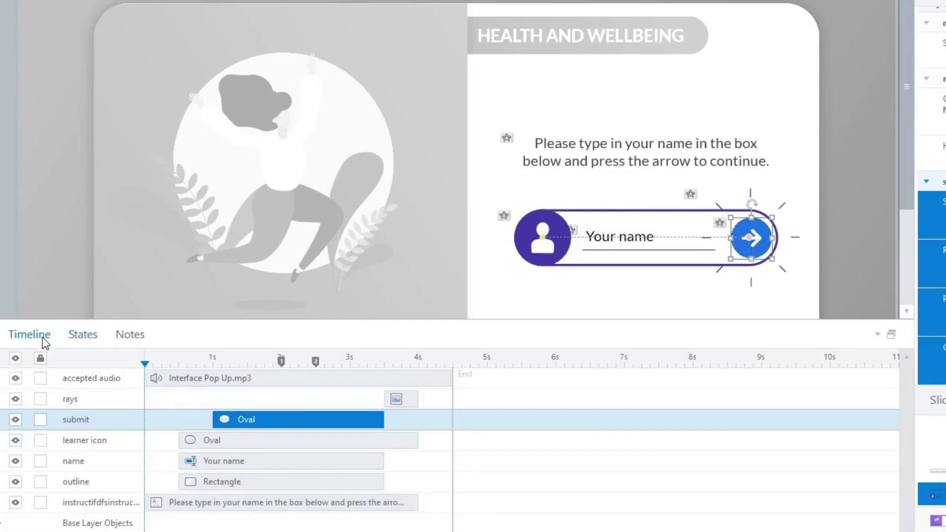
Examine the learner icon's states, opening its spinning state for editing to inspect the icon.
{"action": "left_click", "coordinate": [202, 440]}
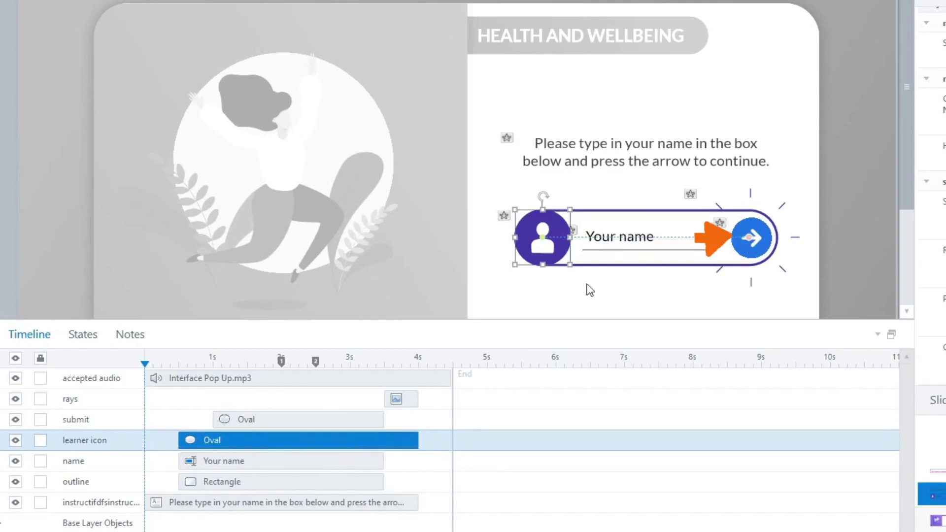
{"action": "left_click", "coordinate": [84, 336]}
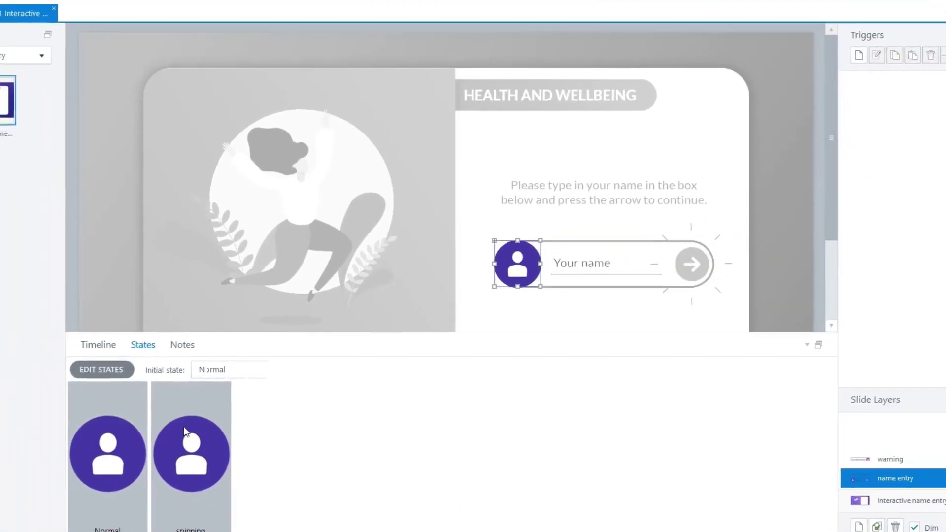
{"action": "left_click", "coordinate": [49, 368]}
{"action": "left_click", "coordinate": [231, 425]}
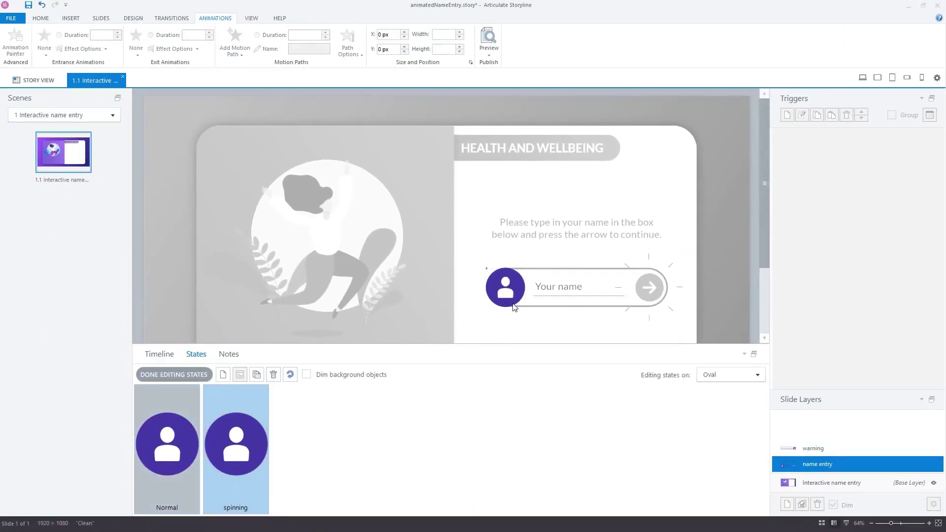
{"action": "left_click", "coordinate": [513, 302]}
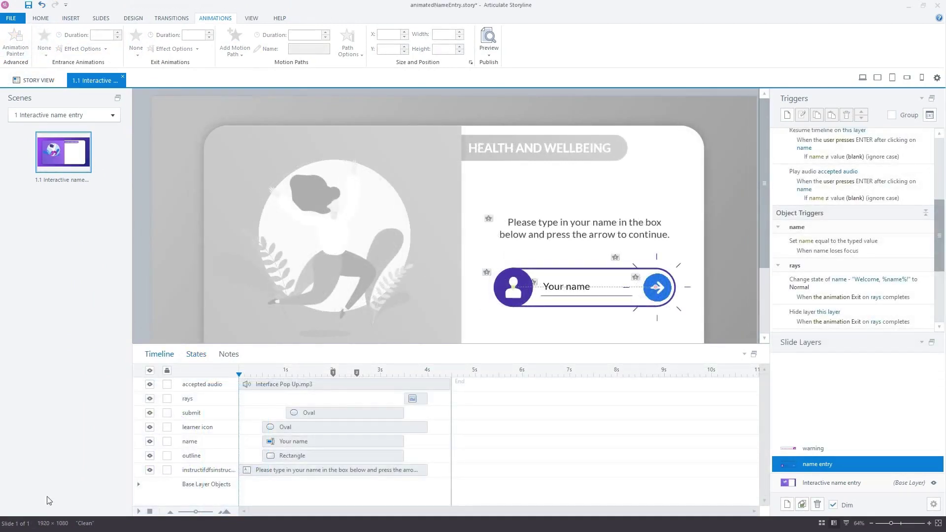
Inspect the rays graphic, the accepted audio and the learner icon's animation settings on the name entry layer.
{"action": "left_click", "coordinate": [422, 403]}
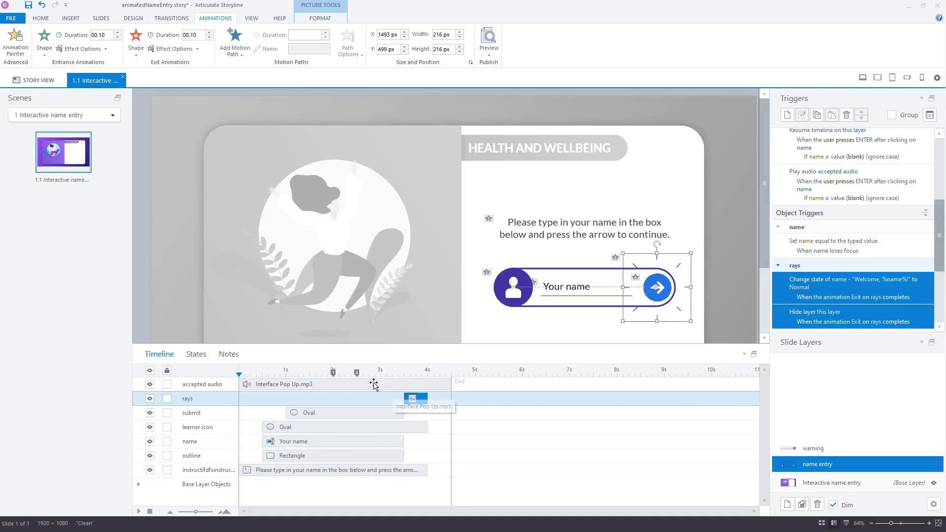
{"action": "left_click", "coordinate": [356, 384]}
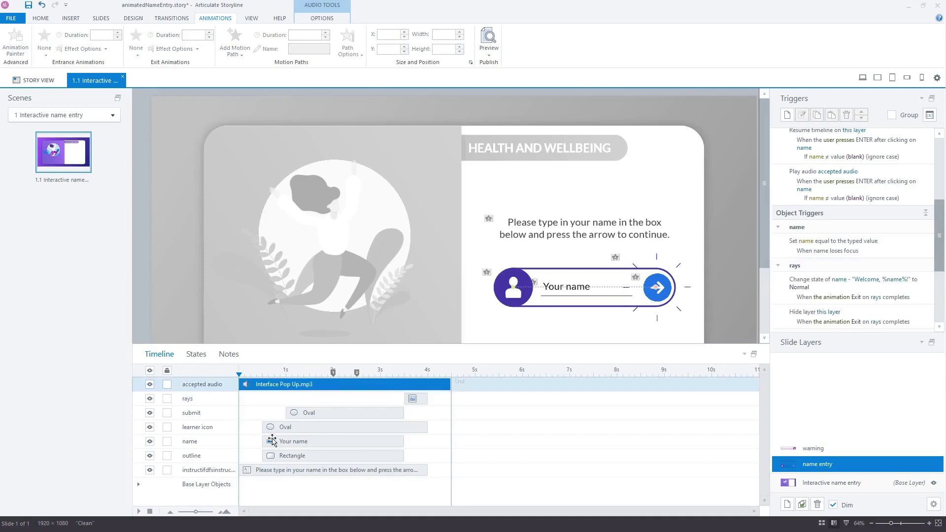
{"action": "left_click", "coordinate": [292, 428]}
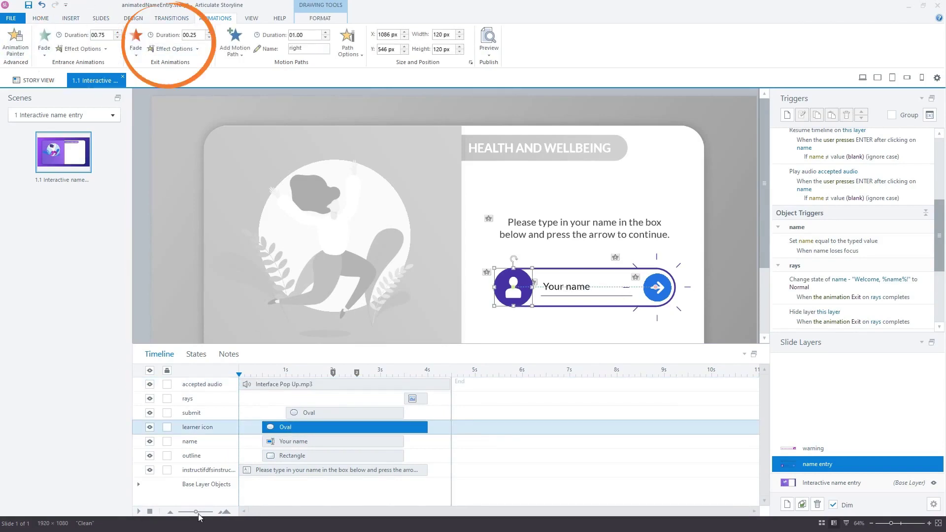
Examine the cue points and the timing of the instruction text, outline, name field, submit button and learner icon.
{"action": "left_click_drag", "start_coordinate": [197, 515], "coordinate": [209, 513]}
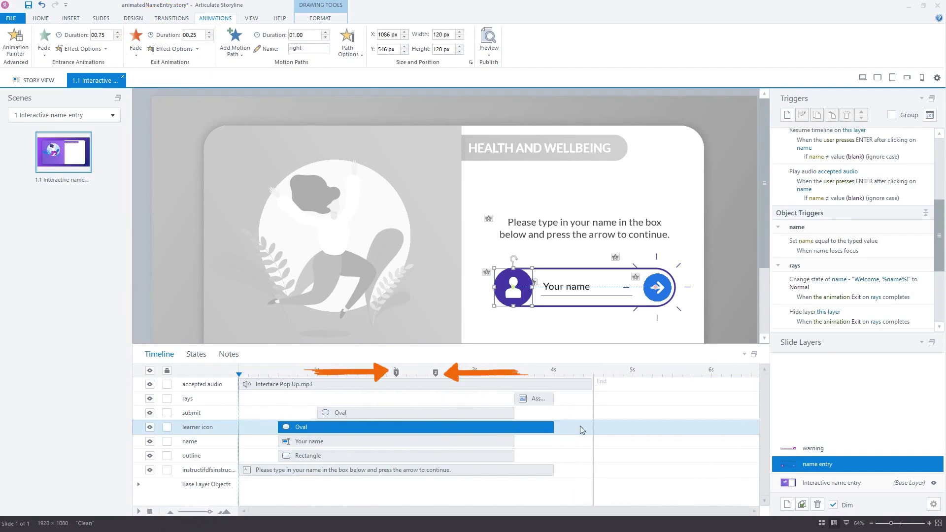
{"action": "left_click", "coordinate": [339, 469]}
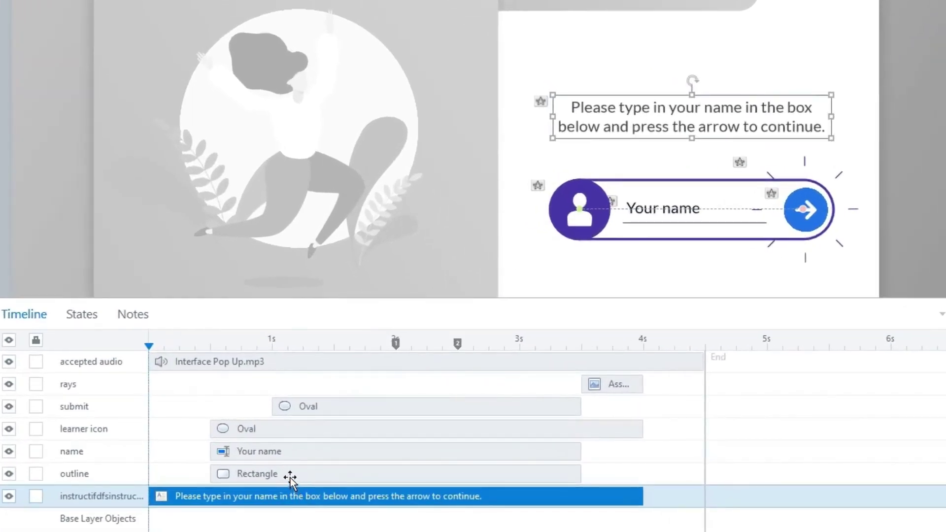
{"action": "left_click", "coordinate": [290, 474]}
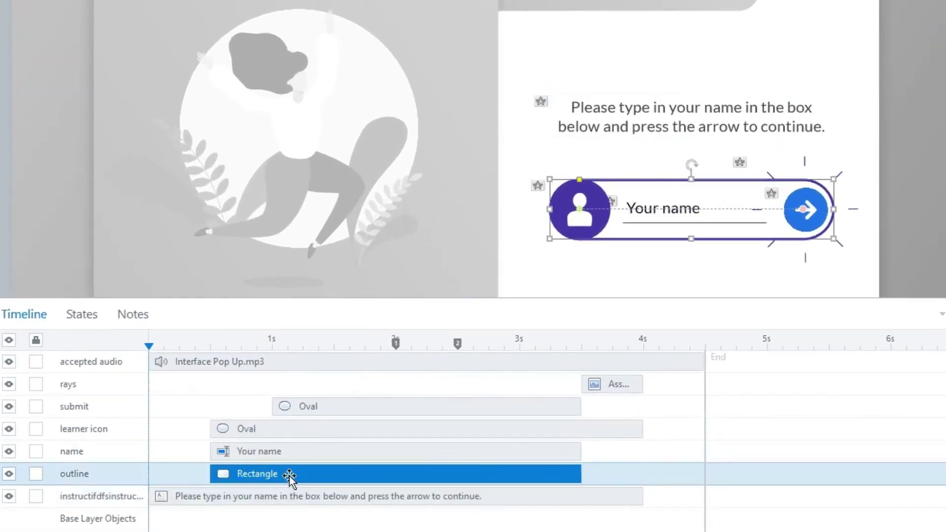
{"action": "left_click", "coordinate": [283, 452]}
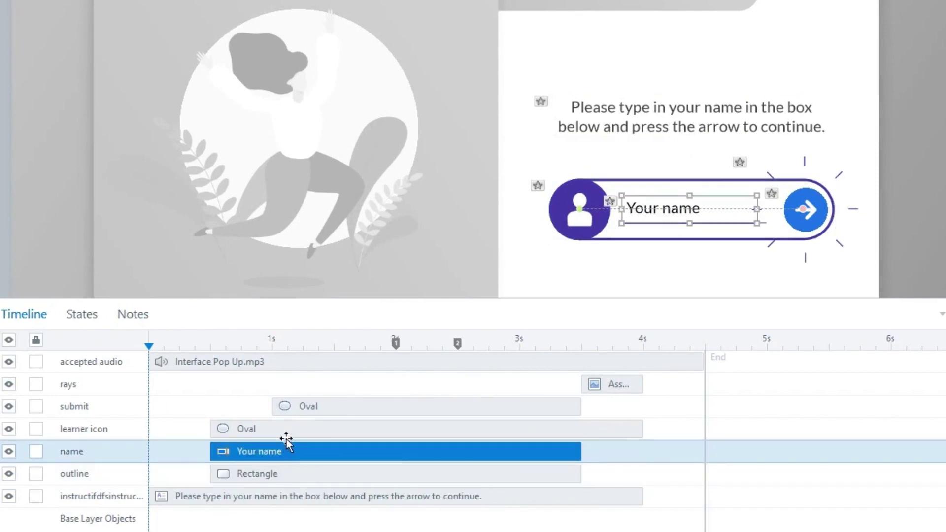
{"action": "left_click", "coordinate": [308, 414]}
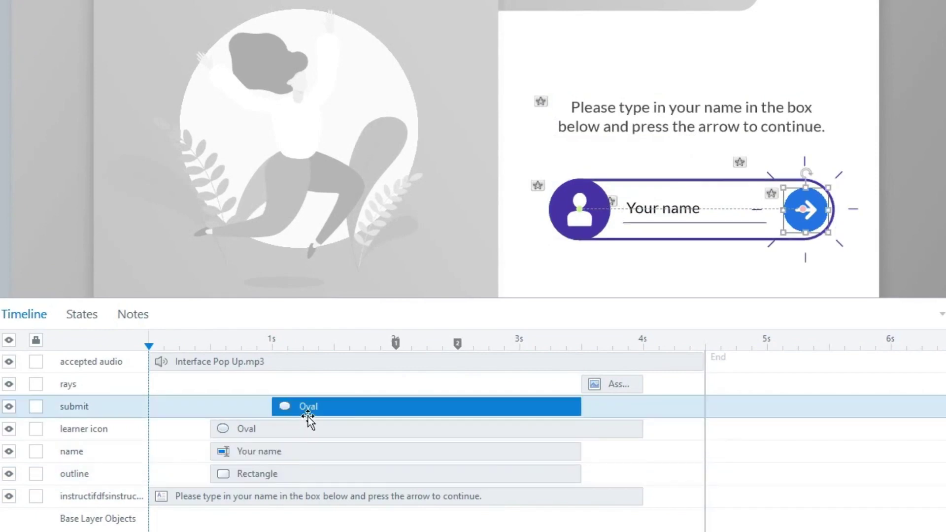
{"action": "left_click", "coordinate": [299, 431]}
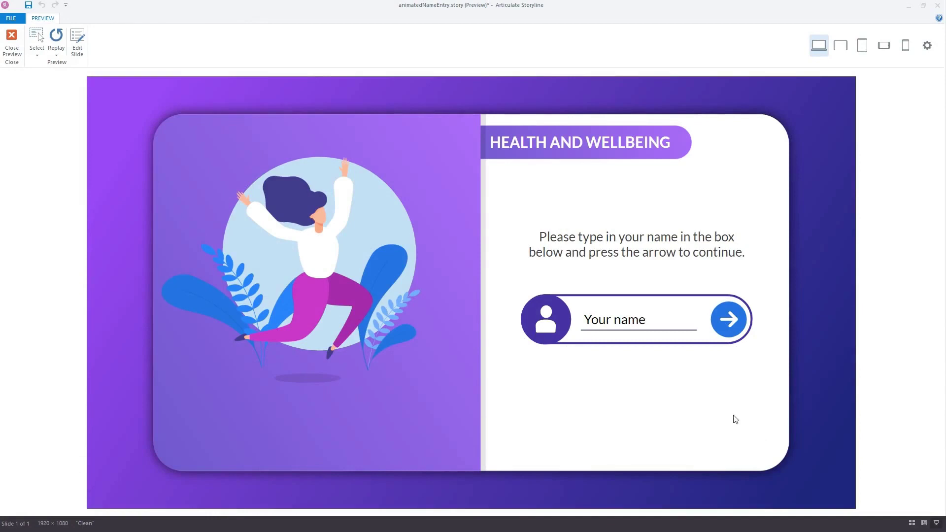
Test the slide in preview by entering a first name and submitting it, and close the preview.
{"action": "left_click", "coordinate": [727, 339]}
{"action": "type", "text": "Joanna"}
{"action": "left_click", "coordinate": [736, 343]}
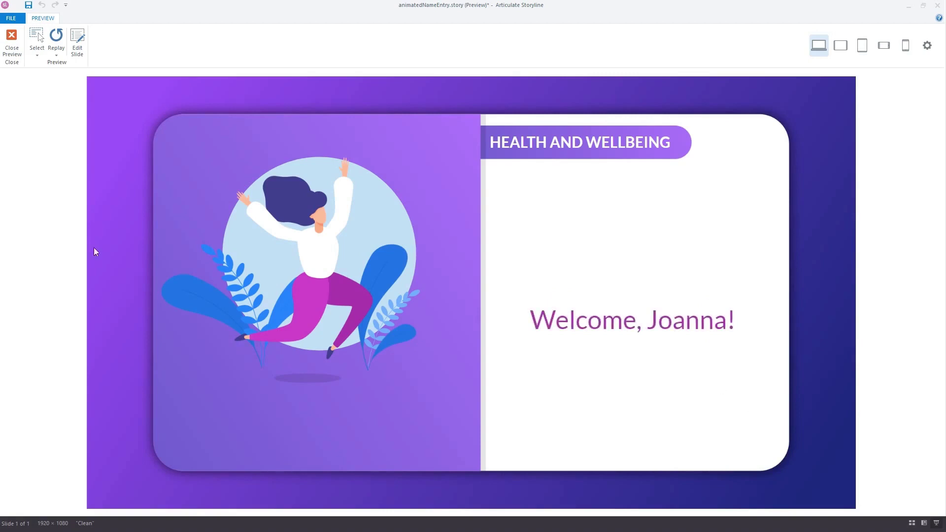
{"action": "left_click", "coordinate": [11, 44]}
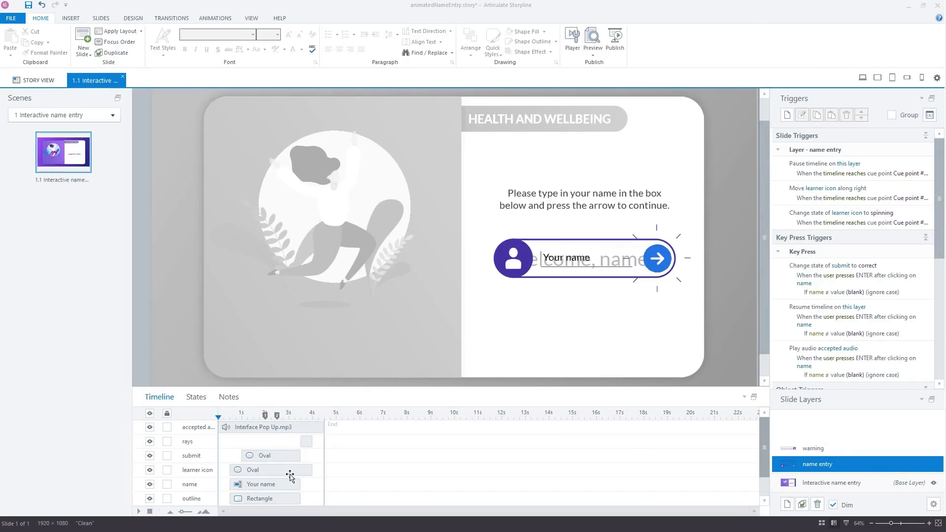
Examine the submit button's trigger that shows the warning layer for a blank name, and open the warning layer.
{"action": "left_click", "coordinate": [286, 456]}
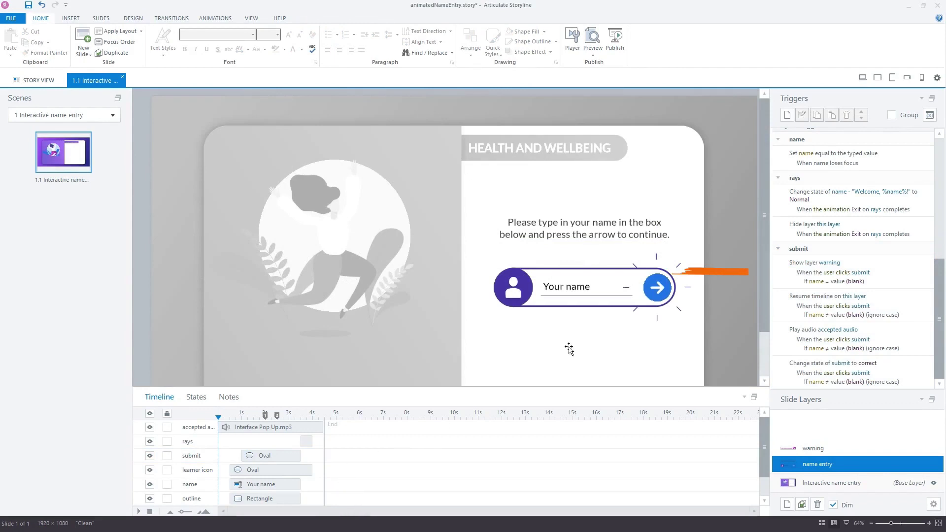
{"action": "left_click", "coordinate": [909, 272]}
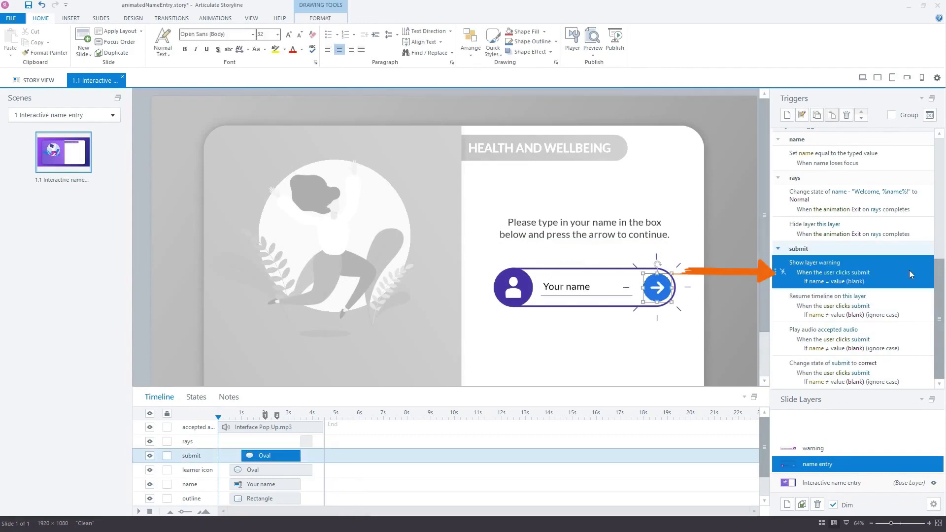
{"action": "left_click", "coordinate": [813, 448]}
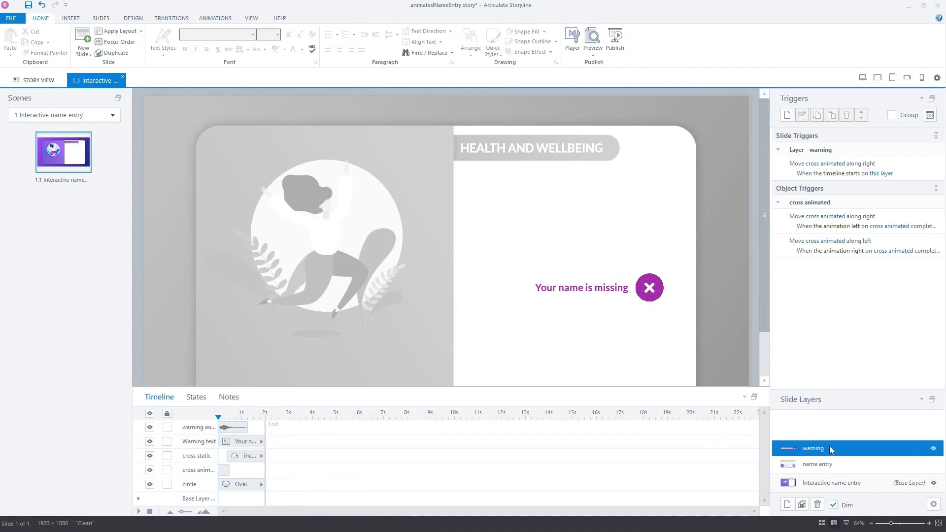
Examine the warning layer's triggers that move the animated cross along its left and right motion paths.
{"action": "left_click", "coordinate": [649, 296]}
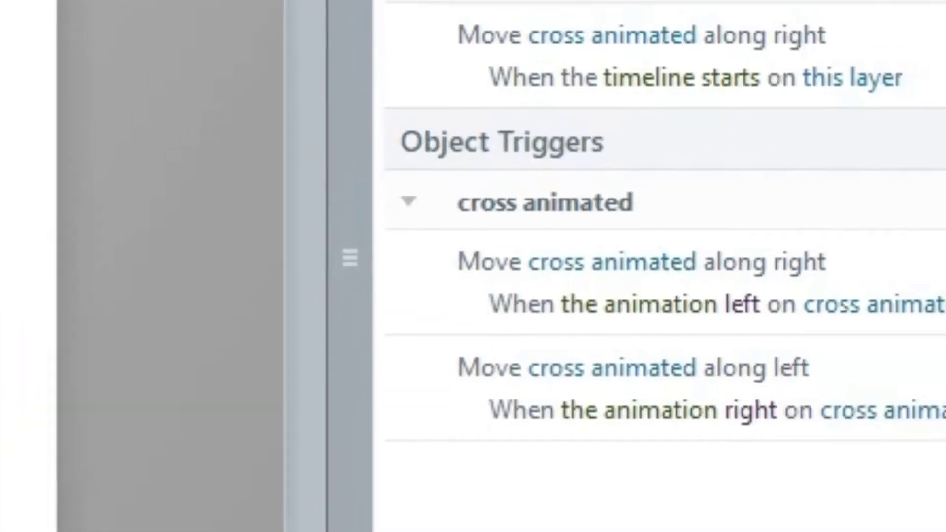
{"action": "left_click", "coordinate": [746, 106]}
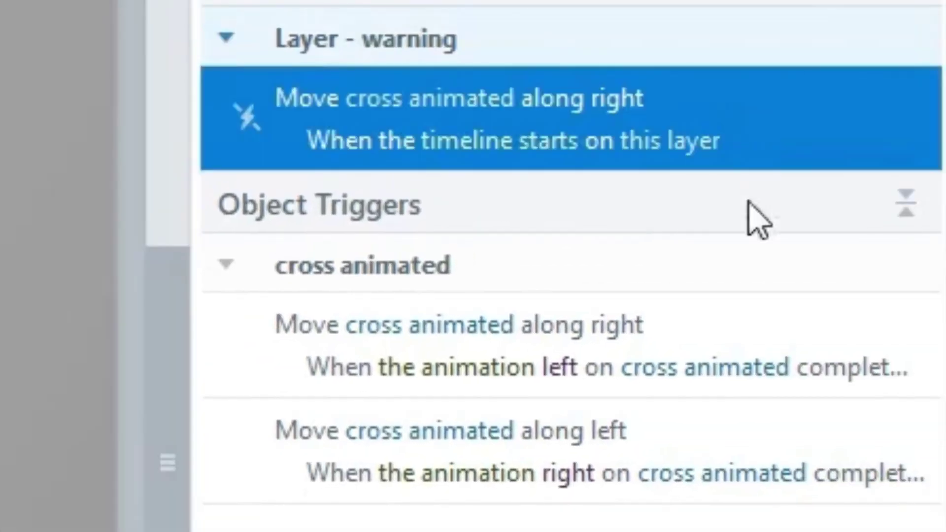
{"action": "left_click", "coordinate": [752, 325]}
{"action": "left_click", "coordinate": [730, 453]}
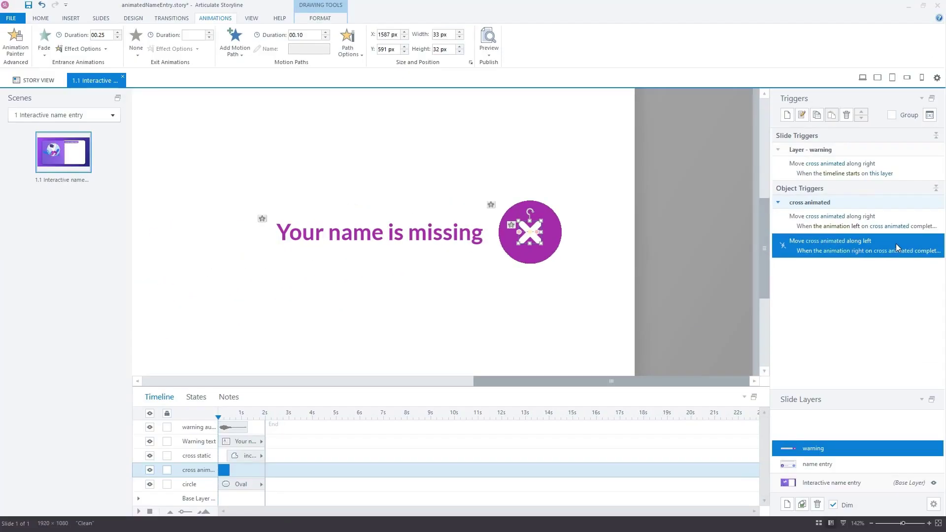
{"action": "left_click", "coordinate": [729, 346]}
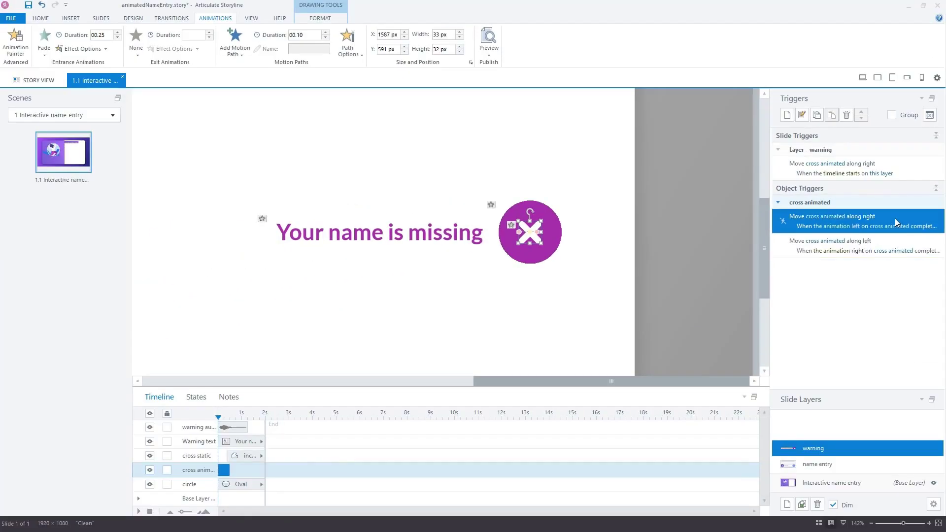
Examine the animated cross's right motion path and its path options, including Relative Start Point.
{"action": "left_click", "coordinate": [538, 234]}
{"action": "left_click", "coordinate": [539, 237]}
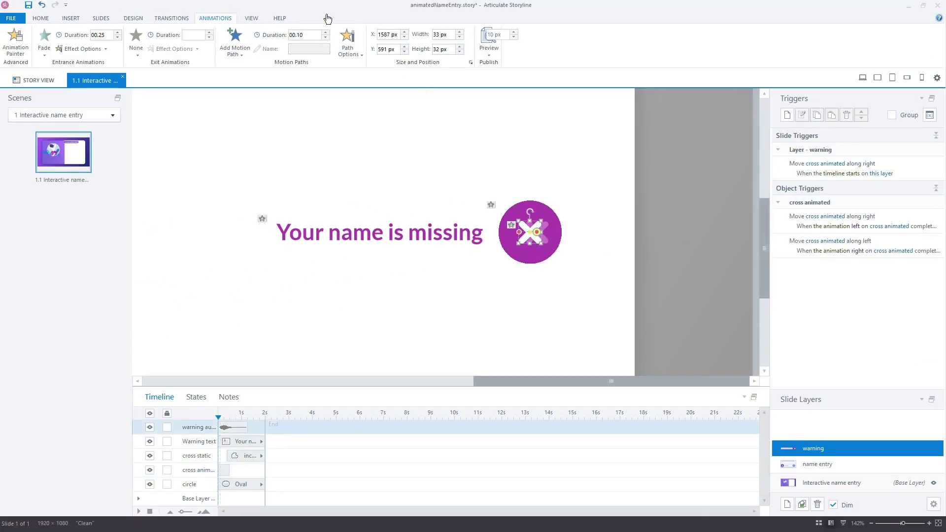
{"action": "left_click", "coordinate": [351, 50]}
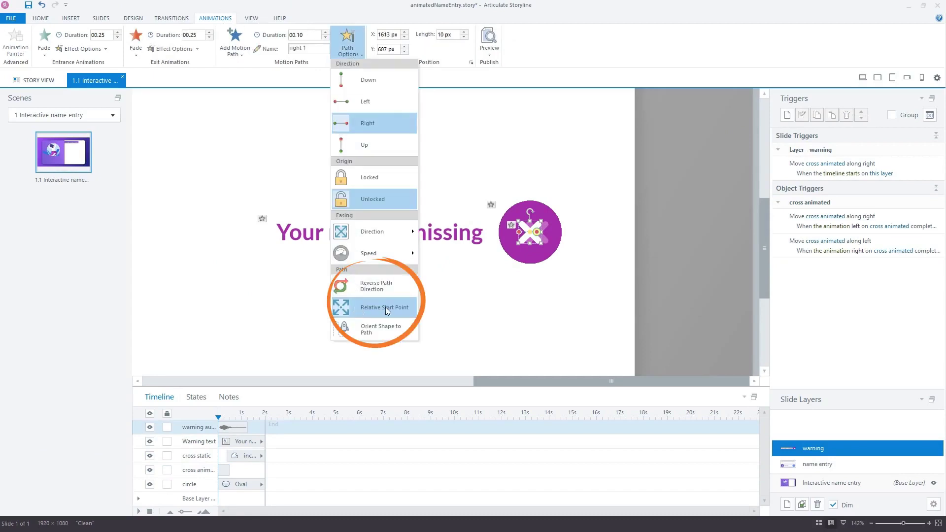
{"action": "left_click", "coordinate": [547, 315]}
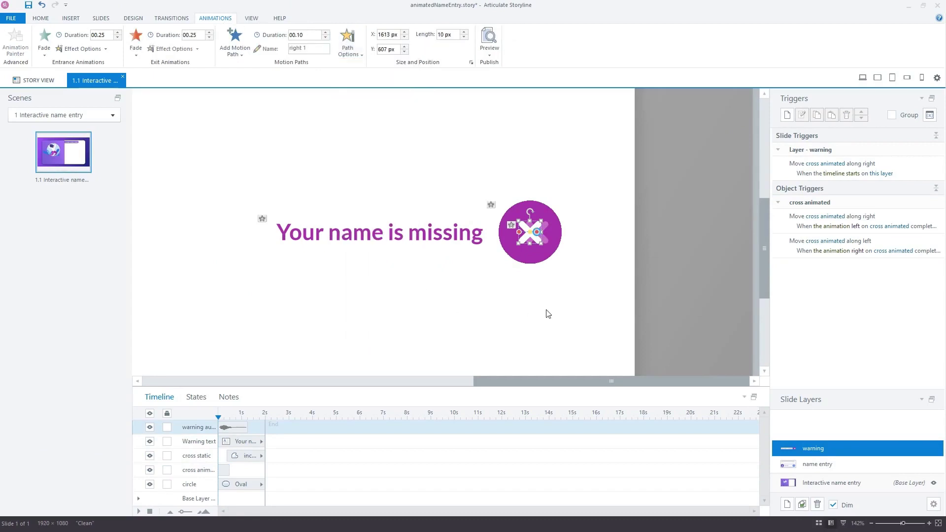
{"action": "left_click", "coordinate": [597, 324]}
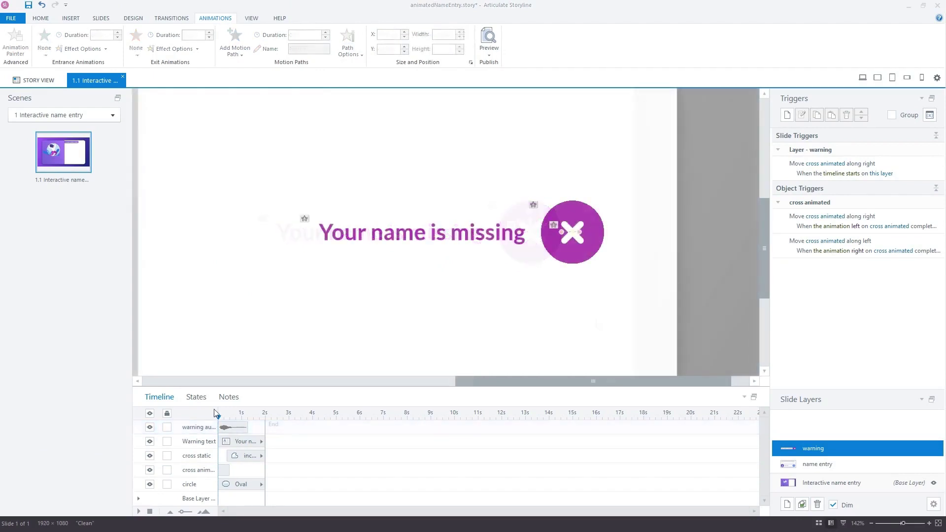
Widen the object name column in the timeline and examine the warning audio, warning text and layer properties.
{"action": "left_click_drag", "start_coordinate": [217, 410], "coordinate": [267, 411]}
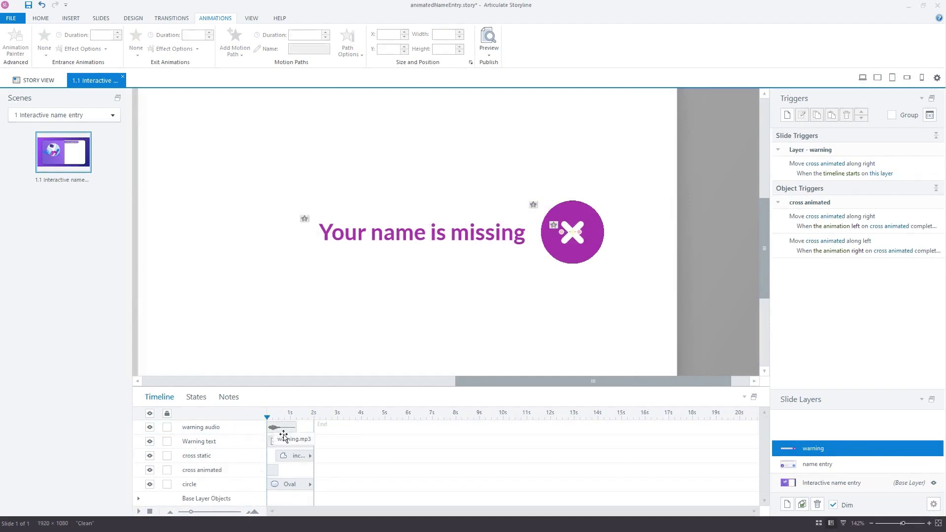
{"action": "left_click", "coordinate": [281, 427]}
{"action": "left_click", "coordinate": [282, 441]}
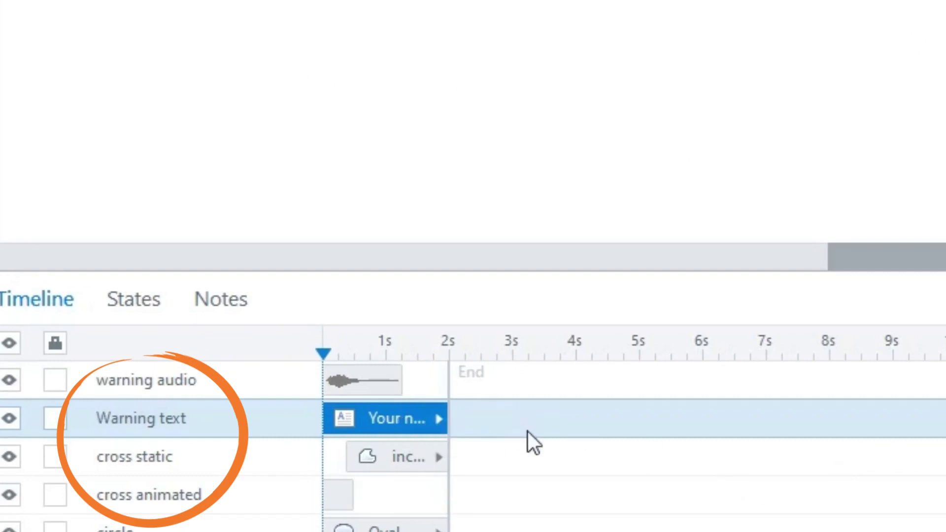
{"action": "left_click", "coordinate": [521, 458]}
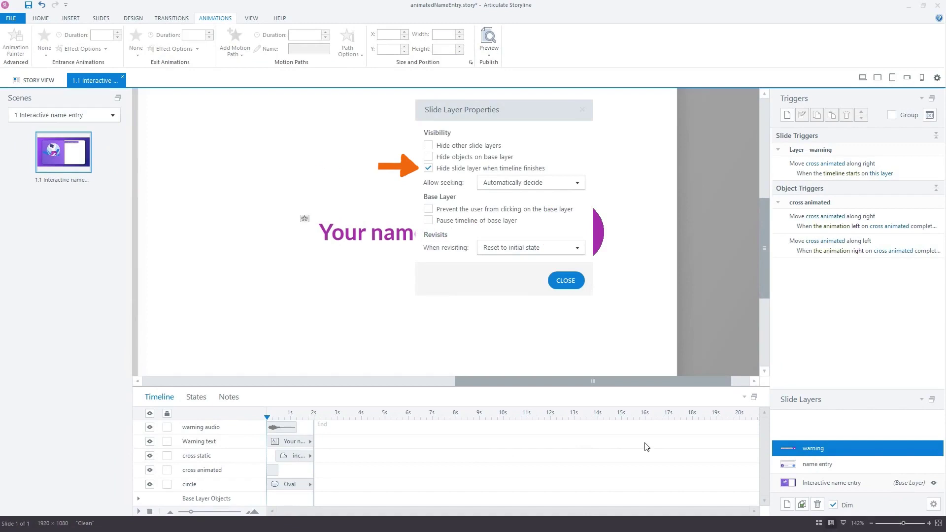
Examine the submit button's triggers on the name entry layer that resume the timeline, play the accepted audio and change its state to correct.
{"action": "left_click", "coordinate": [828, 464]}
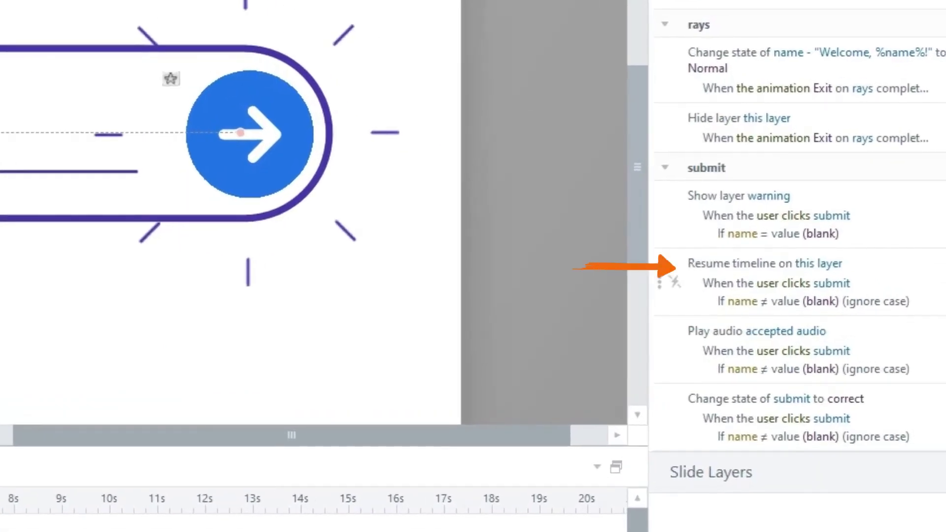
{"action": "left_click", "coordinate": [919, 276]}
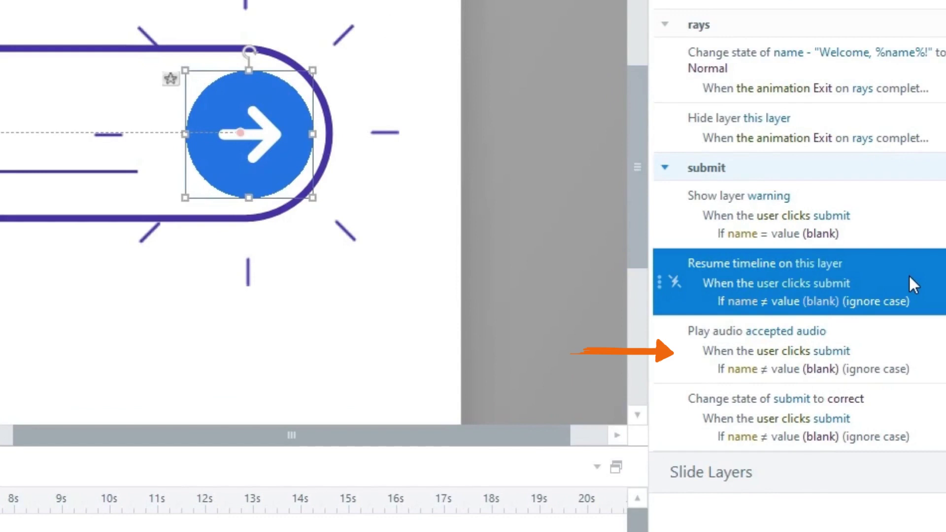
{"action": "left_click", "coordinate": [902, 351]}
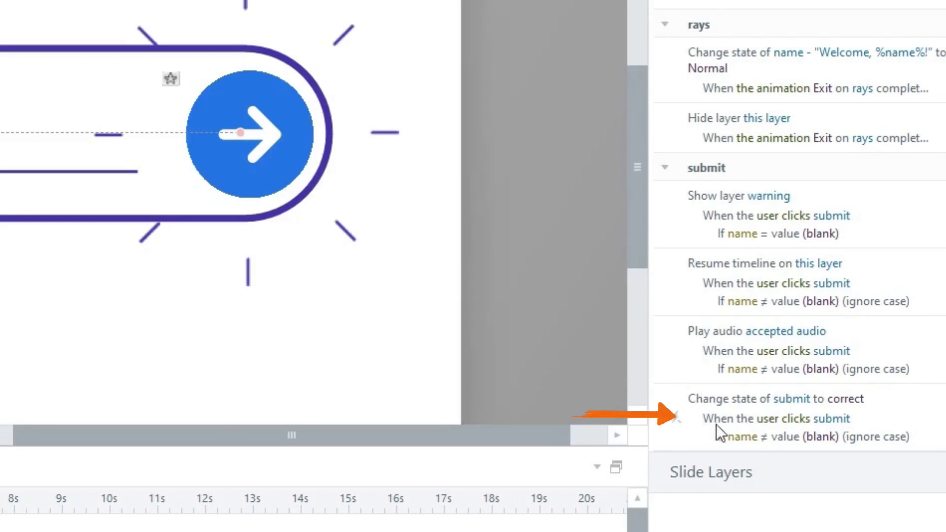
{"action": "left_click", "coordinate": [944, 419]}
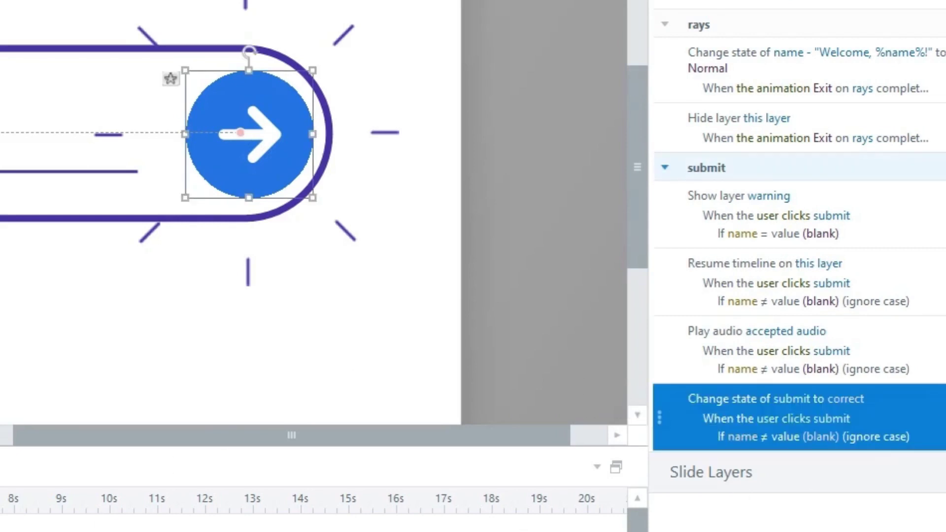
{"action": "key", "text": "Escape"}
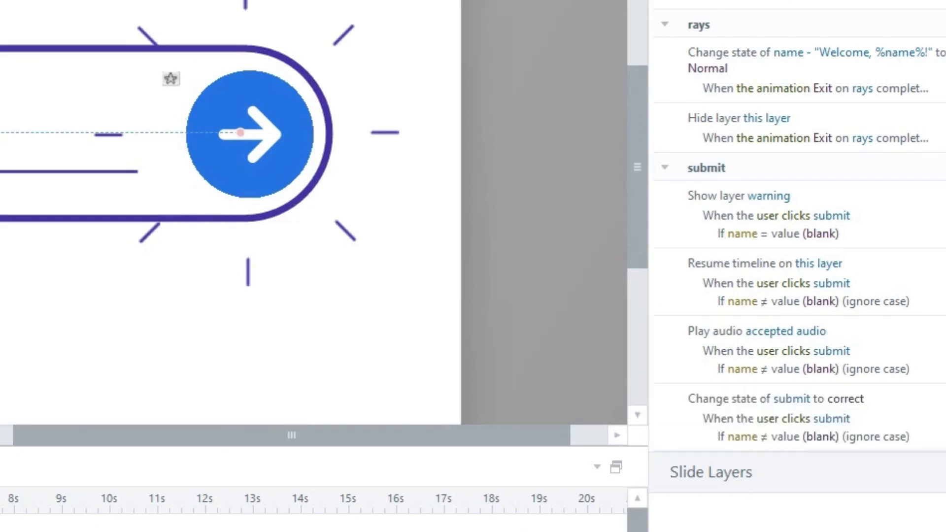
Open the submit button's states for editing and examine the entrance animation of the check mark in the correct state.
{"action": "left_click", "coordinate": [110, 471]}
{"action": "left_click", "coordinate": [195, 398]}
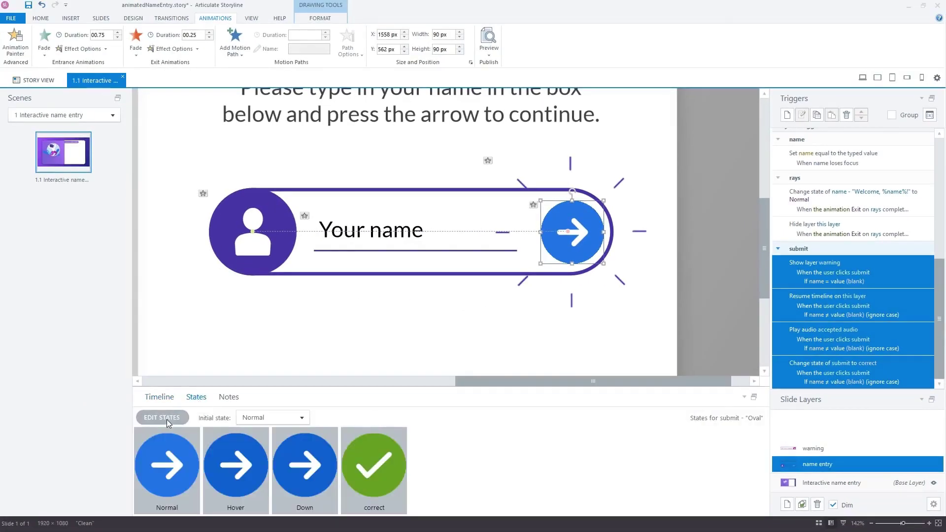
{"action": "left_click", "coordinate": [166, 417]}
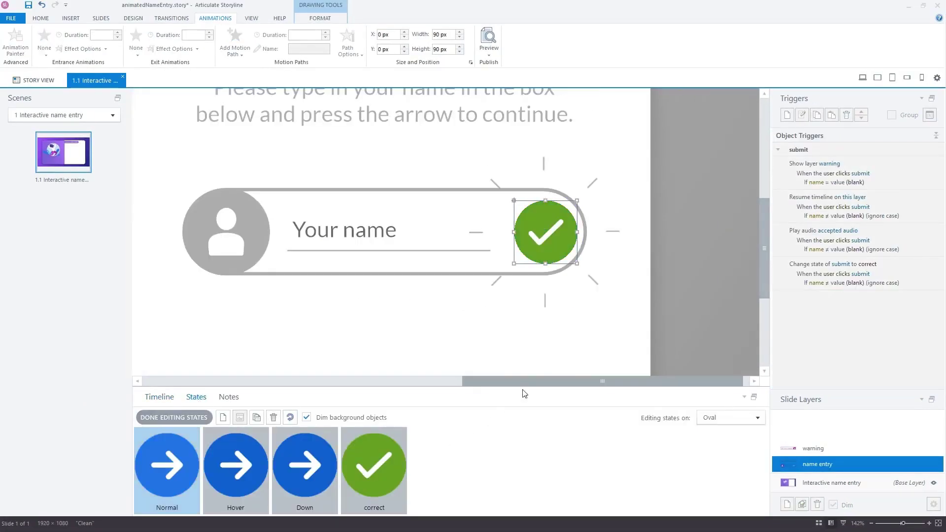
{"action": "left_click", "coordinate": [546, 238]}
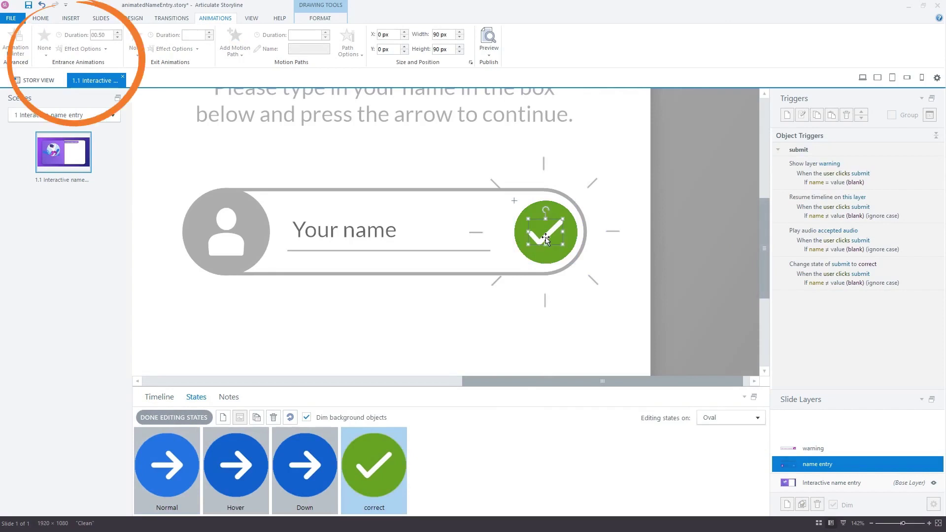
{"action": "left_click", "coordinate": [66, 51]}
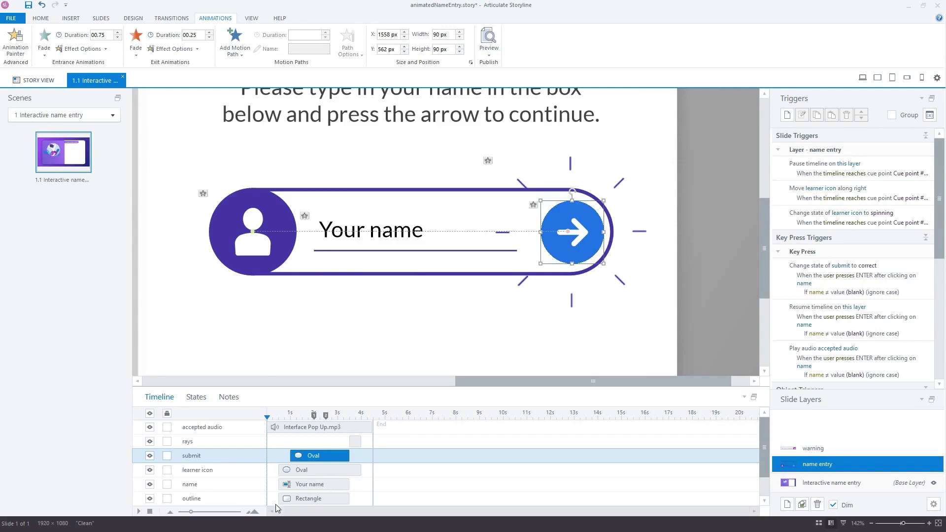
Examine the cue points and the entrance animation in the learner icon's spinning state, and finish editing its states.
{"action": "left_click", "coordinate": [251, 513]}
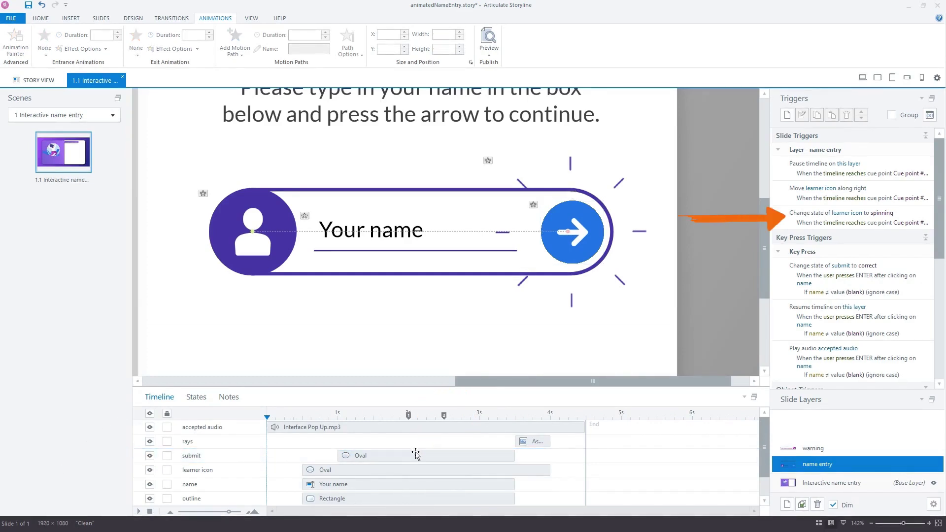
{"action": "left_click", "coordinate": [241, 261]}
{"action": "left_click", "coordinate": [196, 397]}
{"action": "left_click", "coordinate": [167, 418]}
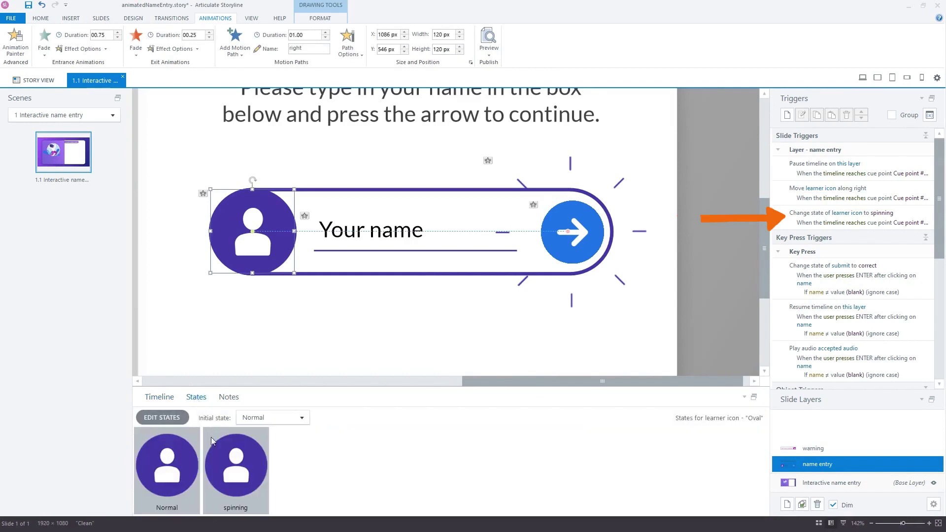
{"action": "left_click", "coordinate": [236, 463]}
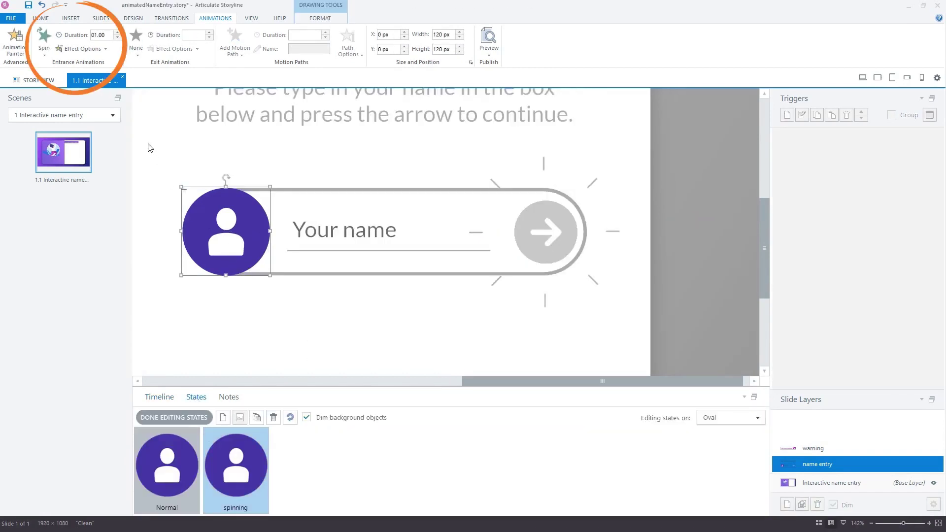
{"action": "left_click", "coordinate": [173, 418]}
Examine the learner icon's right motion path across the name field and return to the layer's timeline.
{"action": "left_click", "coordinate": [568, 233]}
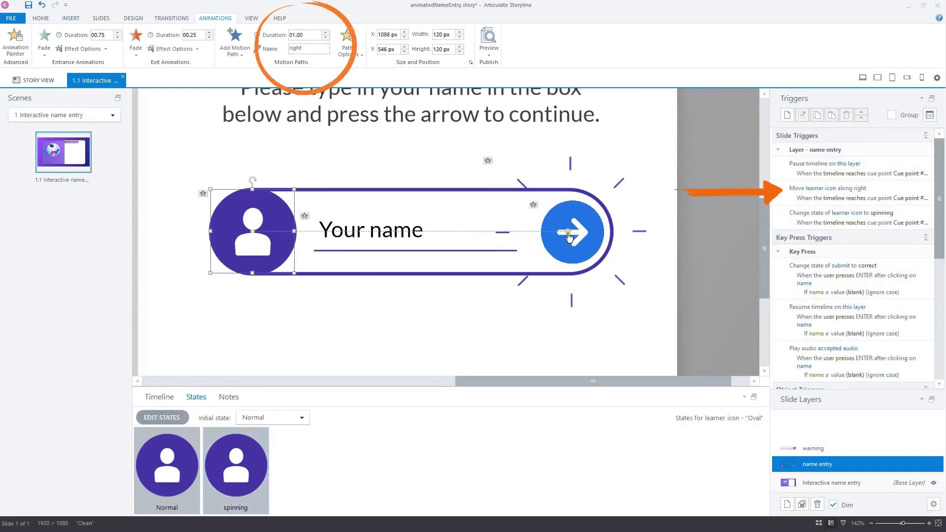
{"action": "left_click", "coordinate": [568, 232]}
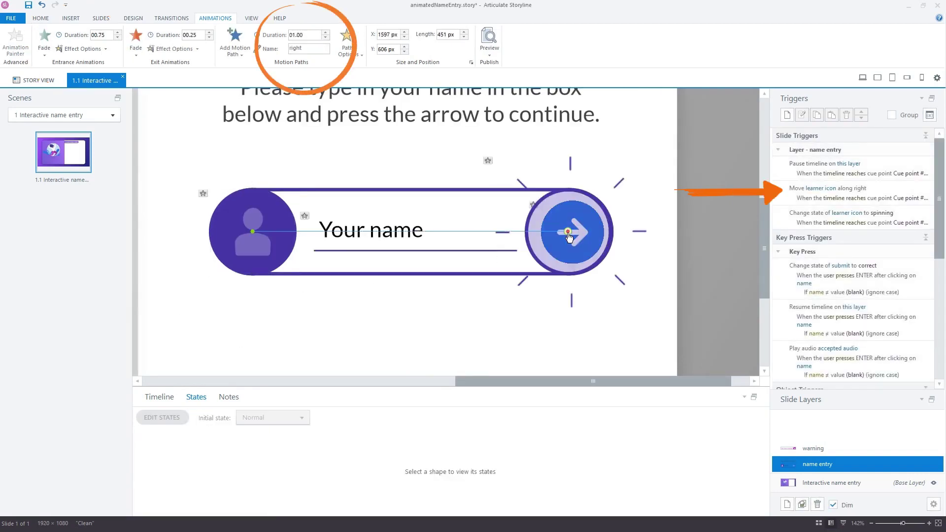
{"action": "left_click", "coordinate": [158, 398]}
{"action": "left_click", "coordinate": [355, 274]}
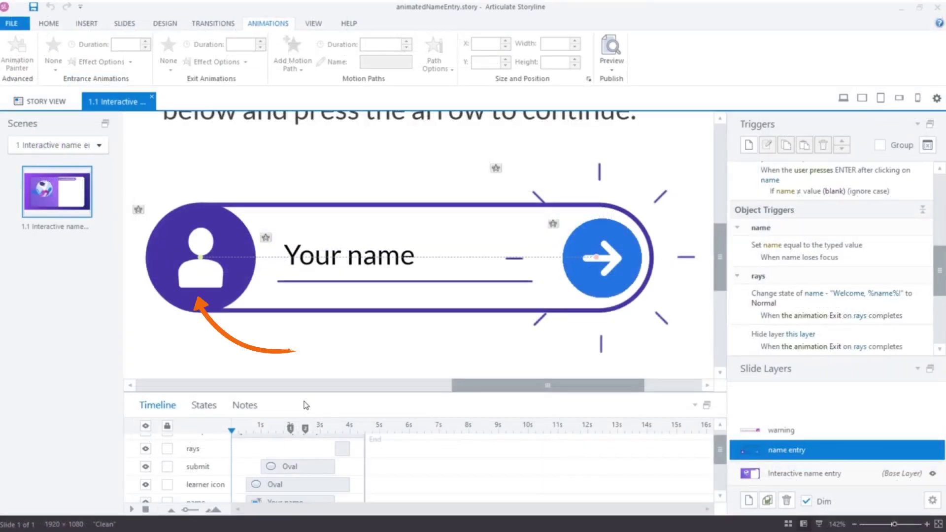
Compare the timing of the learner icon and the rays, and examine the rays' entrance and exit animations and triggers.
{"action": "left_click", "coordinate": [309, 484]}
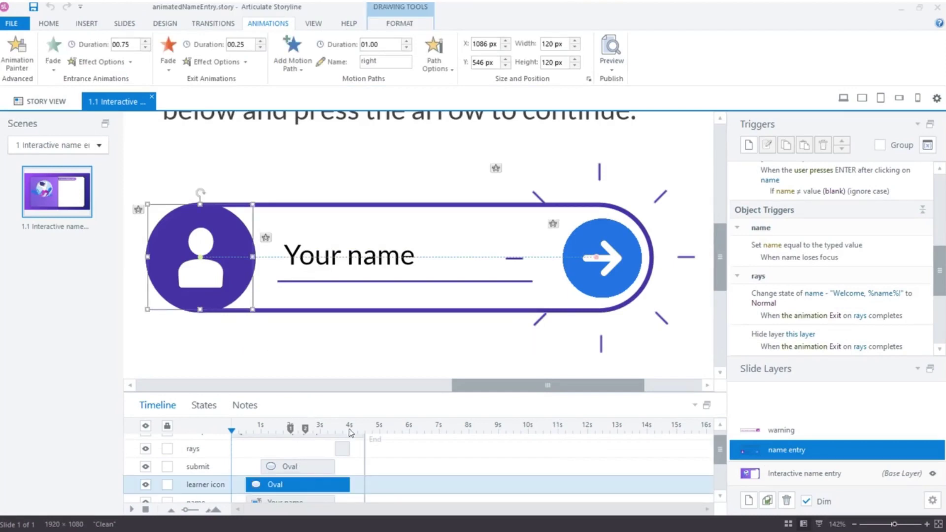
{"action": "left_click", "coordinate": [342, 449]}
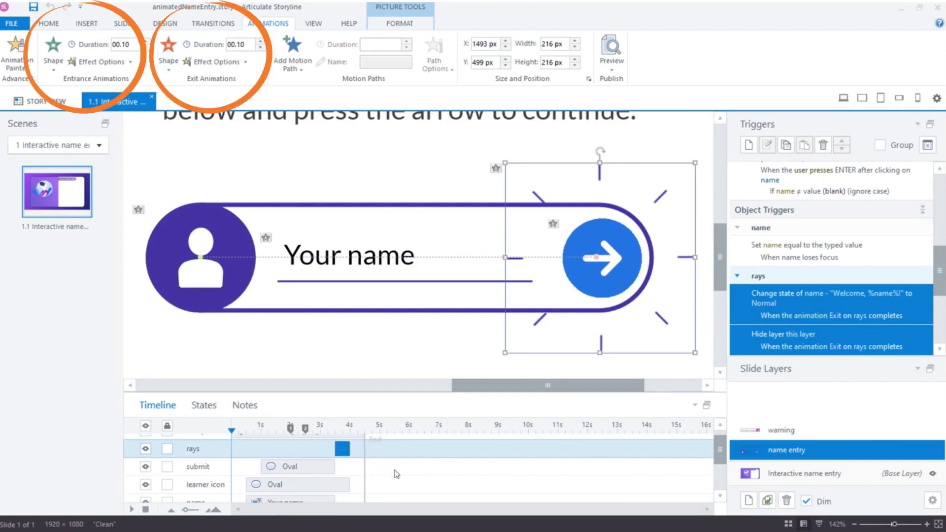
{"action": "left_click", "coordinate": [340, 485]}
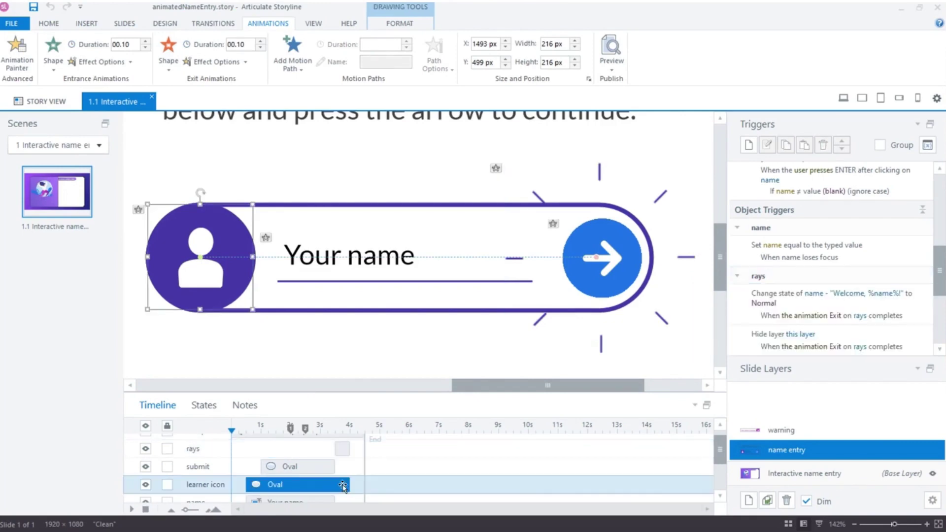
{"action": "left_click", "coordinate": [291, 358]}
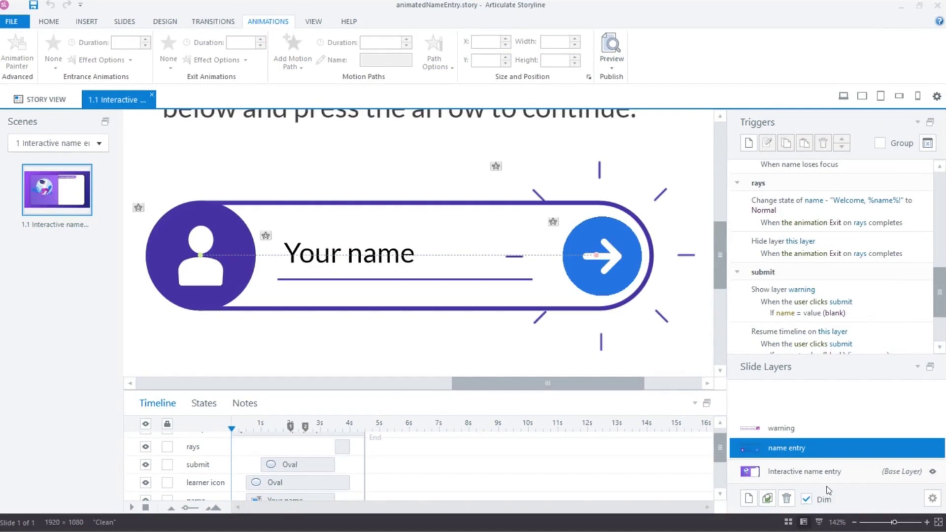
Open the base layer and unhide its "Welcome, %name%!" text.
{"action": "left_click", "coordinate": [819, 473]}
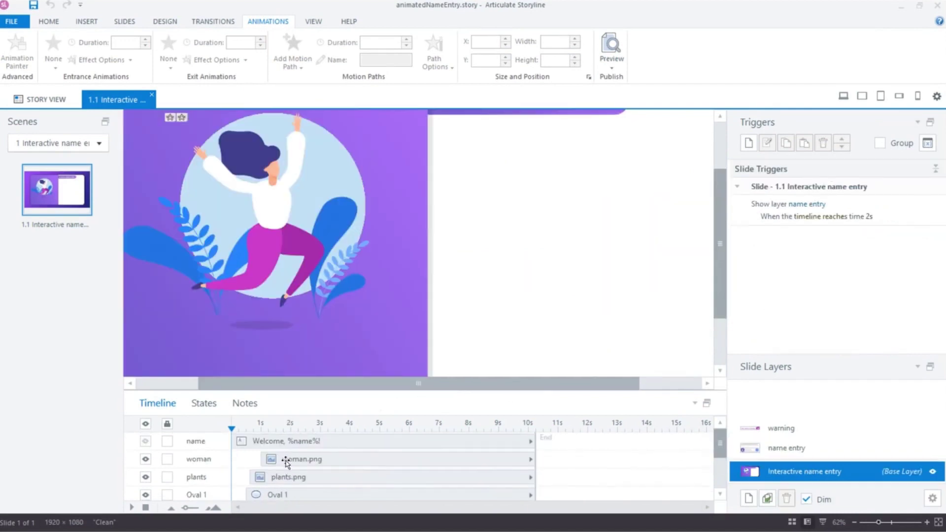
{"action": "left_click", "coordinate": [146, 441]}
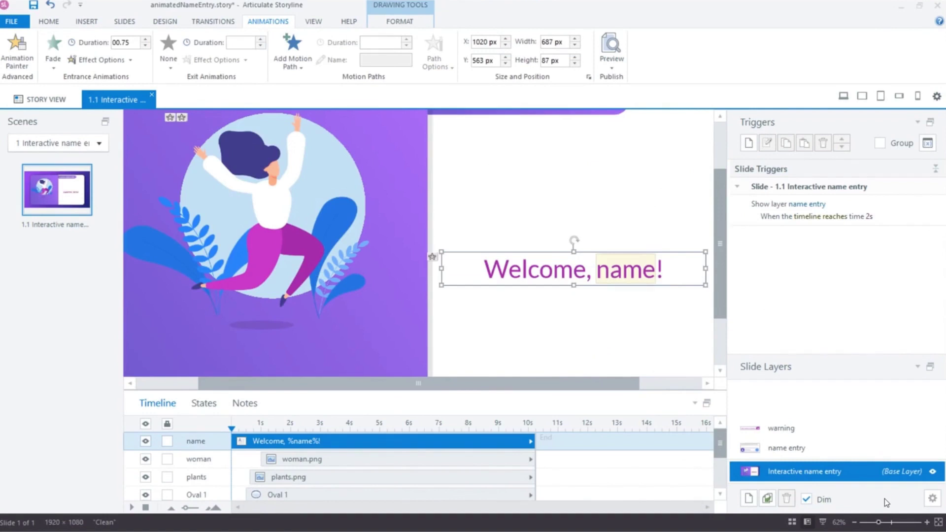
Check the initial state of the welcome text on the base layer and return to its timeline.
{"action": "left_click", "coordinate": [200, 405]}
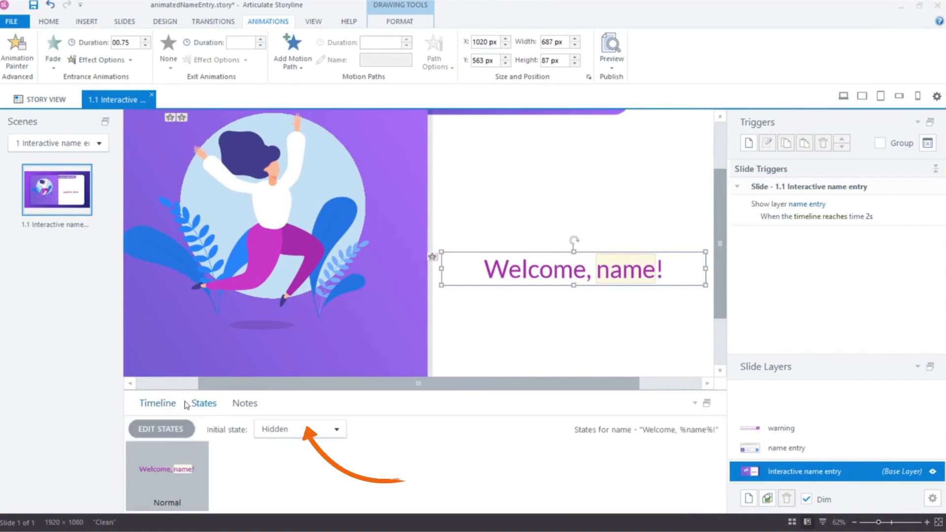
{"action": "left_click", "coordinate": [159, 403]}
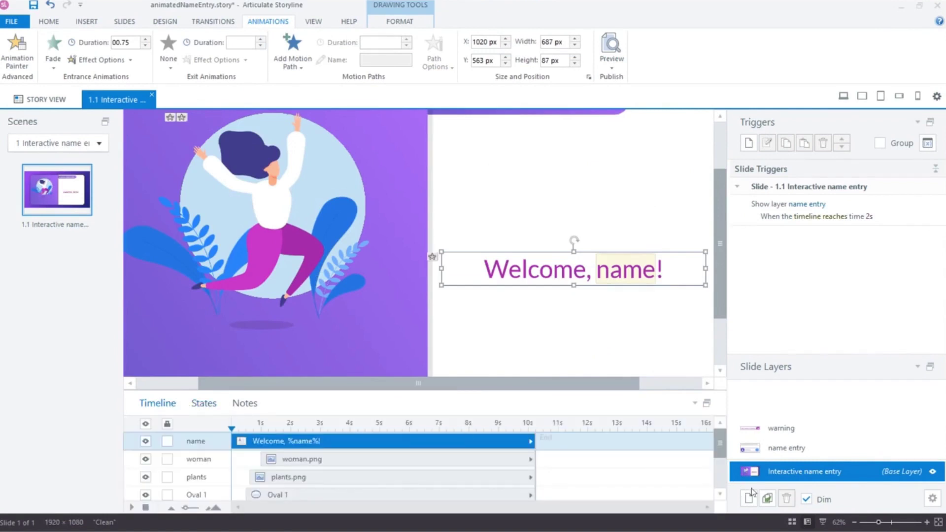
Examine the rays' object triggers on the name entry layer and return to the base layer.
{"action": "left_click", "coordinate": [786, 450]}
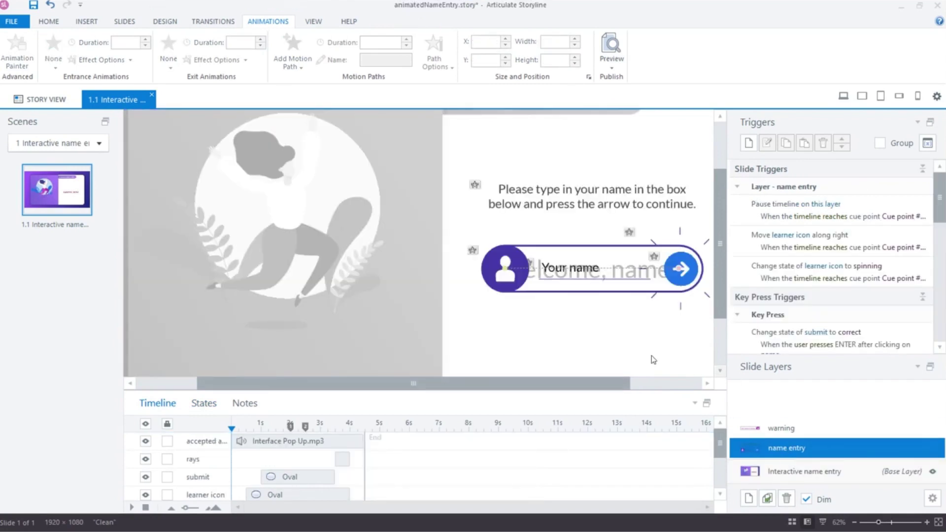
{"action": "scroll", "coordinate": [799, 336], "scroll_direction": "down", "scroll_amount": 5}
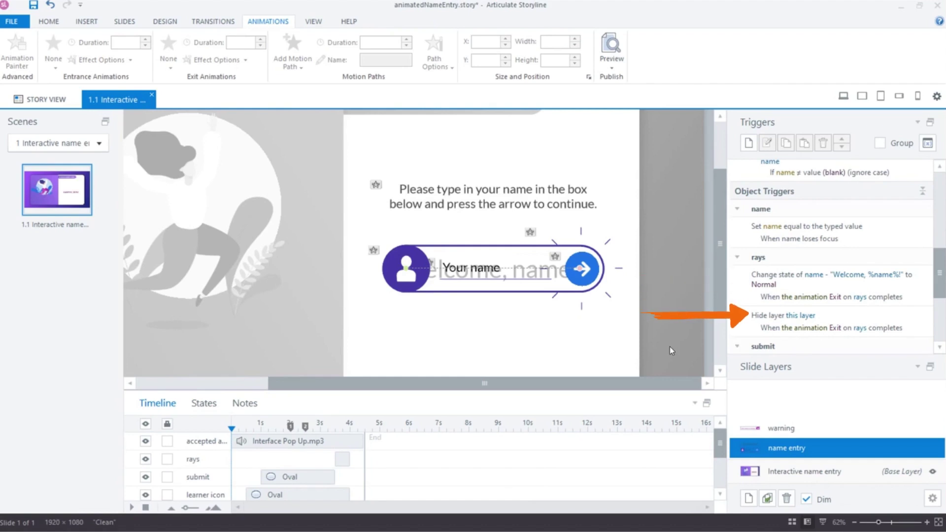
{"action": "left_click", "coordinate": [790, 472]}
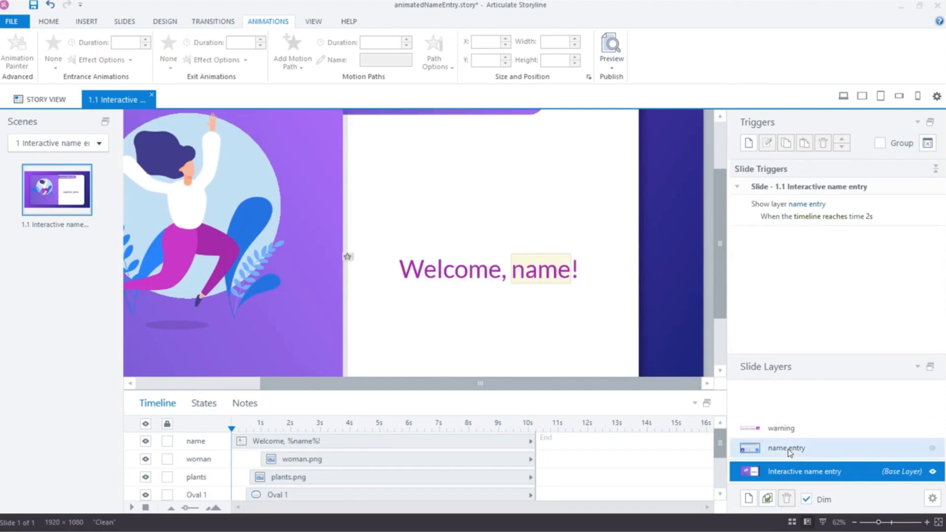
Reopen the name entry layer and examine its key press triggers for pressing ENTER, starting with the submit button's state change.
{"action": "left_click", "coordinate": [788, 448]}
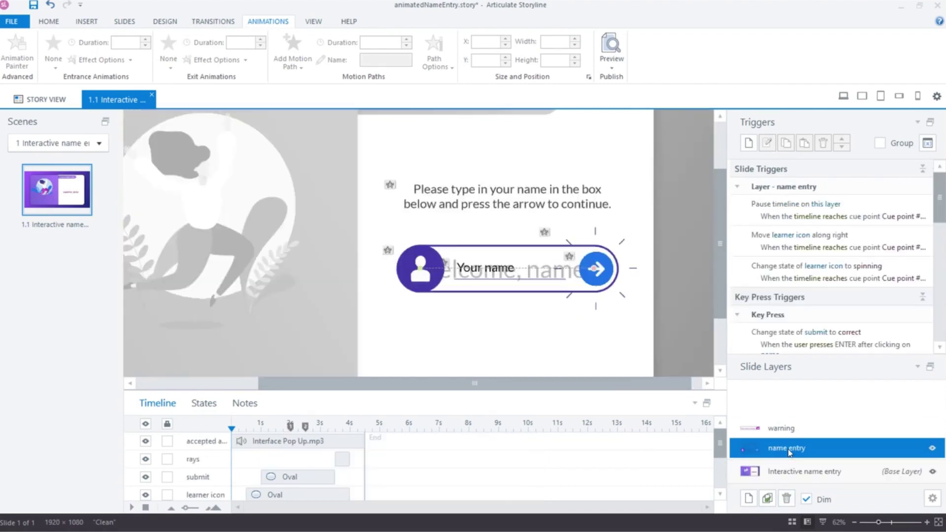
{"action": "left_click_drag", "start_coordinate": [941, 199], "coordinate": [942, 230]}
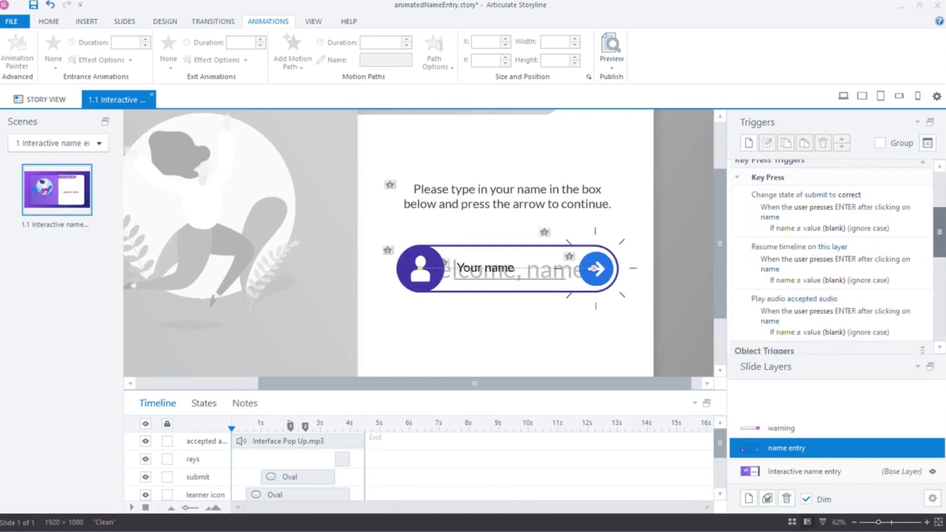
{"action": "left_click", "coordinate": [930, 226]}
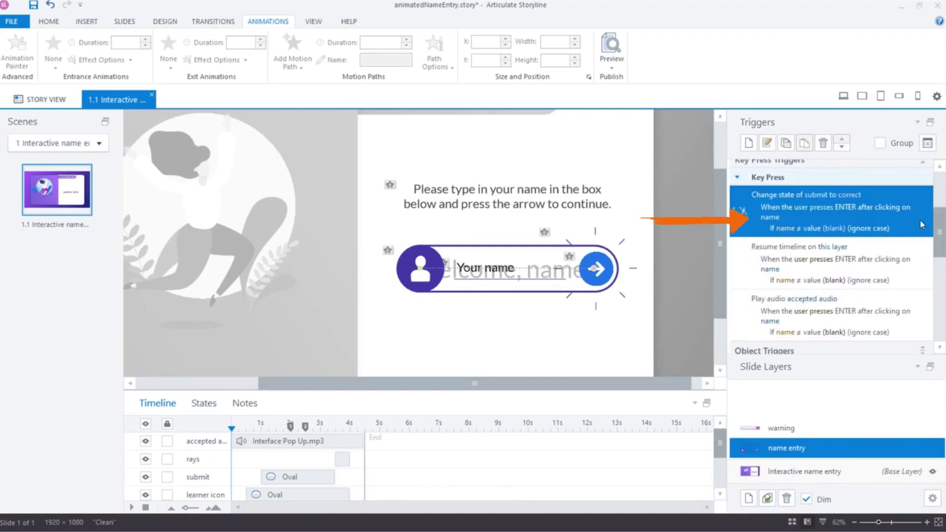
{"action": "mouse_move", "coordinate": [944, 237]}
{"action": "left_mouse_down"}
{"action": "mouse_move", "coordinate": [945, 247]}
{"action": "mouse_move", "coordinate": [945, 240]}
{"action": "left_mouse_up"}
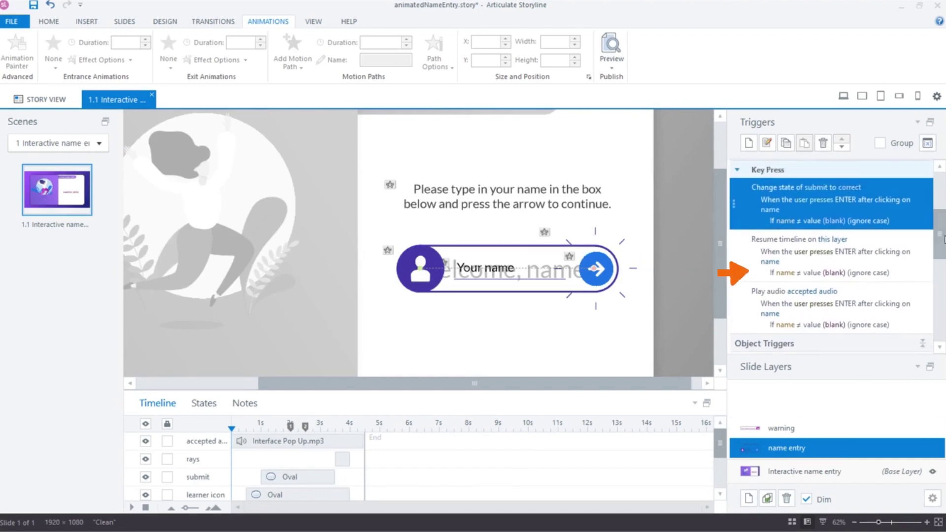